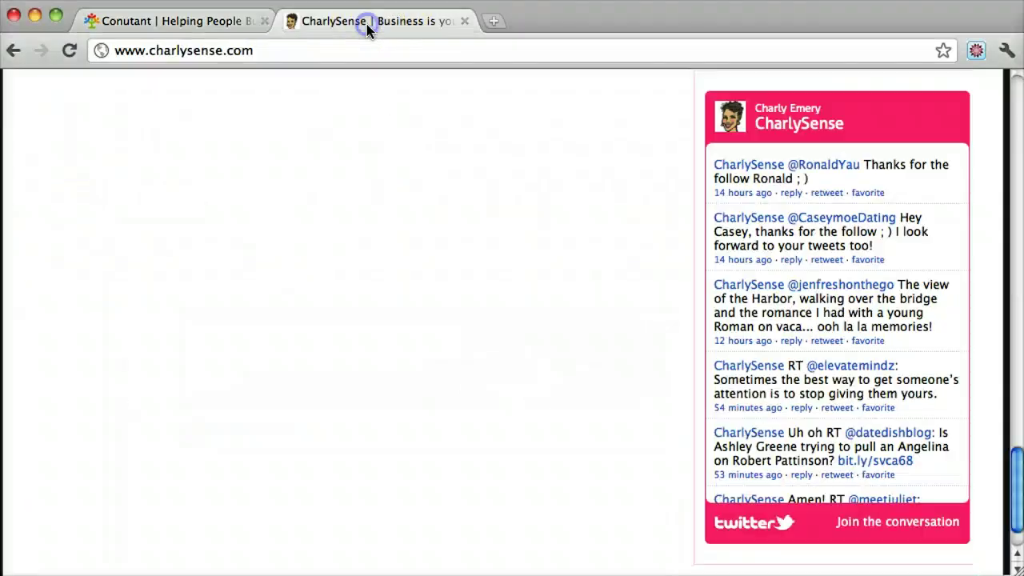
pyautogui.click(495, 24)
pyautogui.write('t')
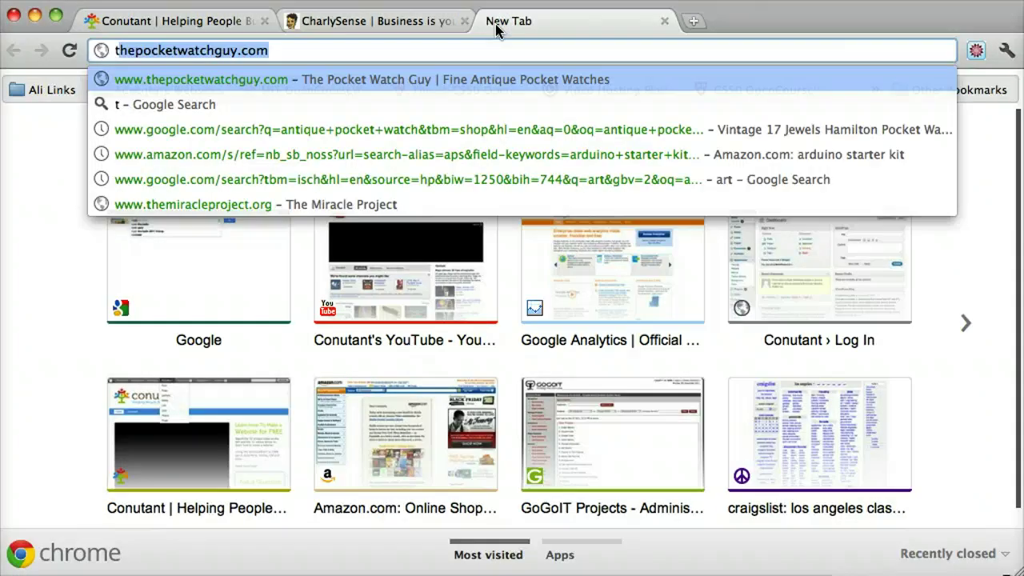
pyautogui.press('BackSpace')
pyautogui.press('BackSpace')
pyautogui.write('www.twitter')
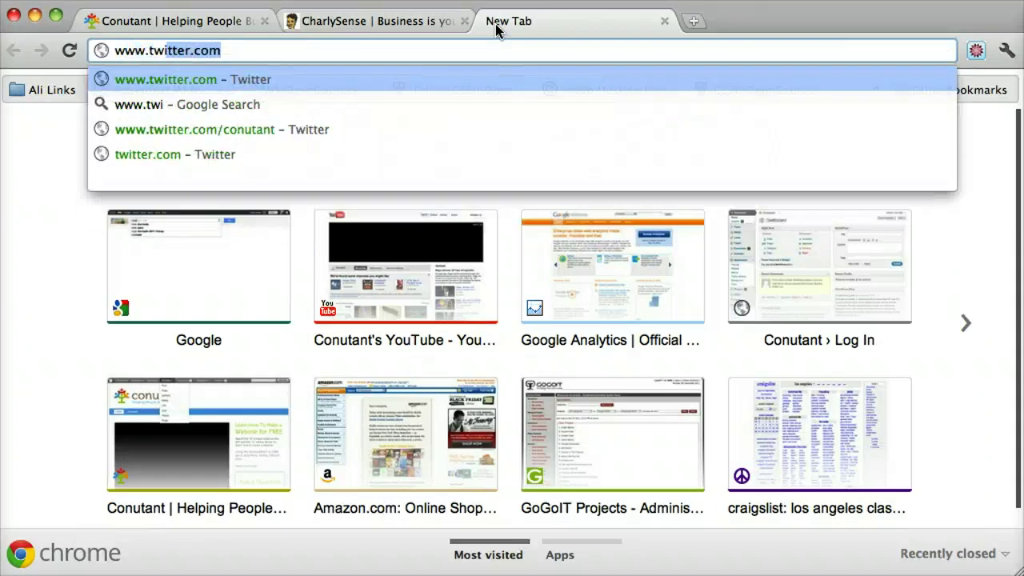
pyautogui.press('Return')
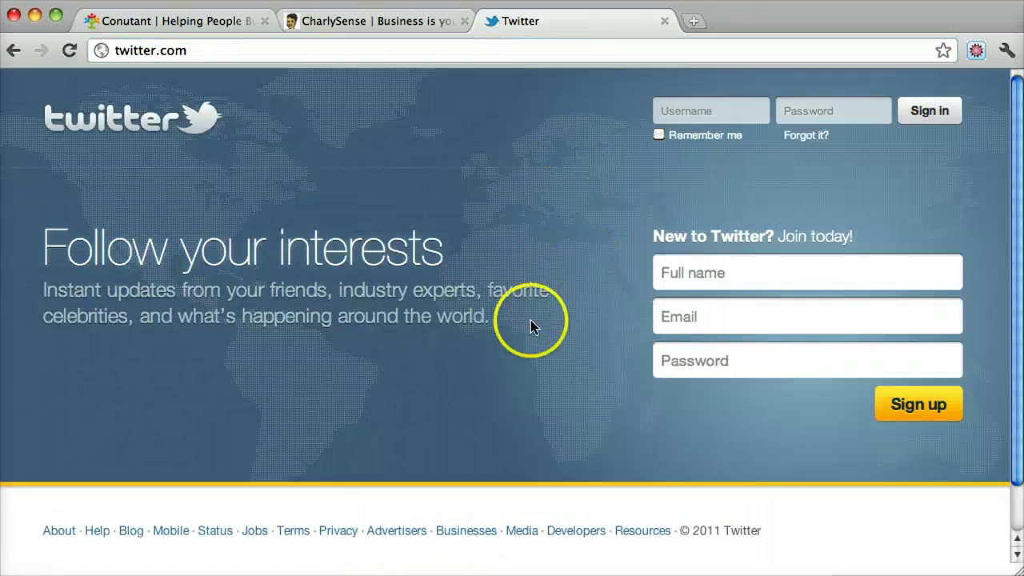
# Go from the Resources footer link through Widgets to the My Website widget list.
pyautogui.scroll(-3, 530, 320)
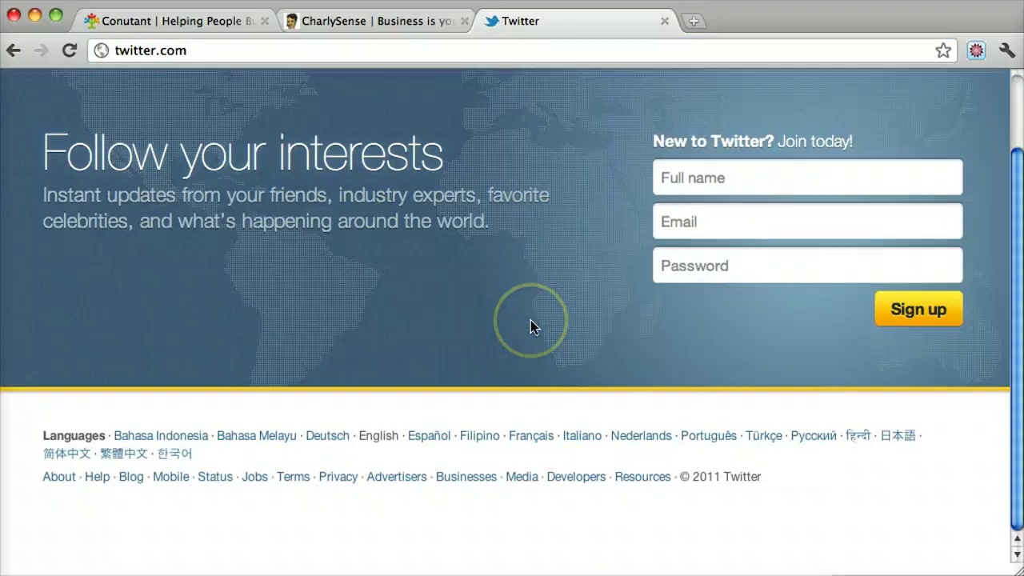
pyautogui.click(639, 479)
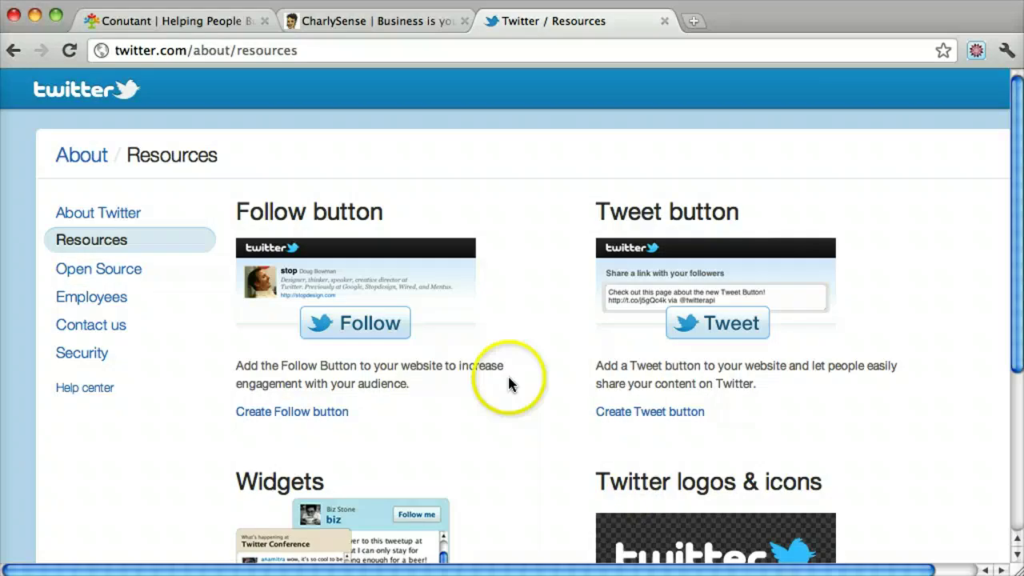
pyautogui.scroll(-3, 521, 299)
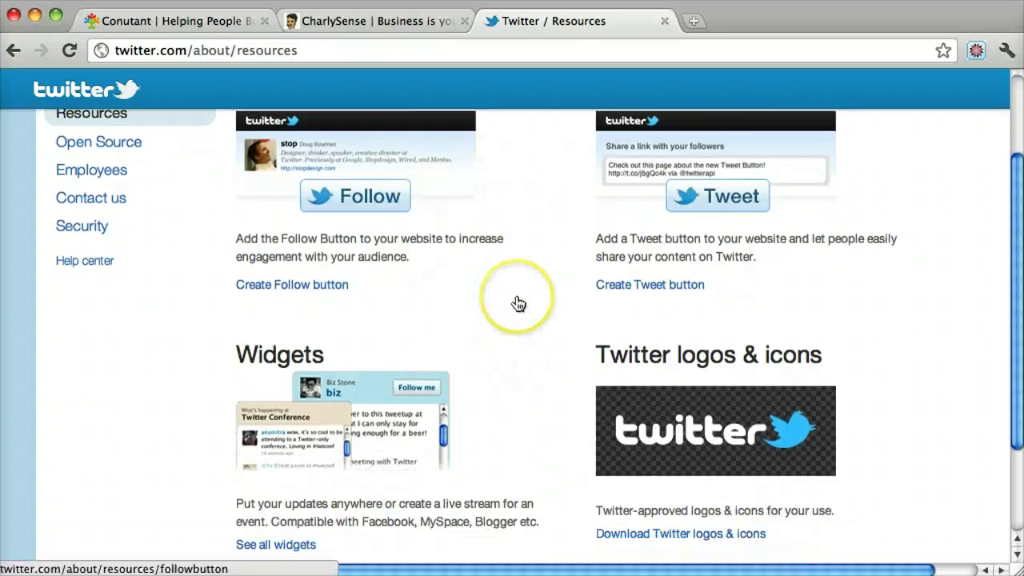
pyautogui.click(319, 395)
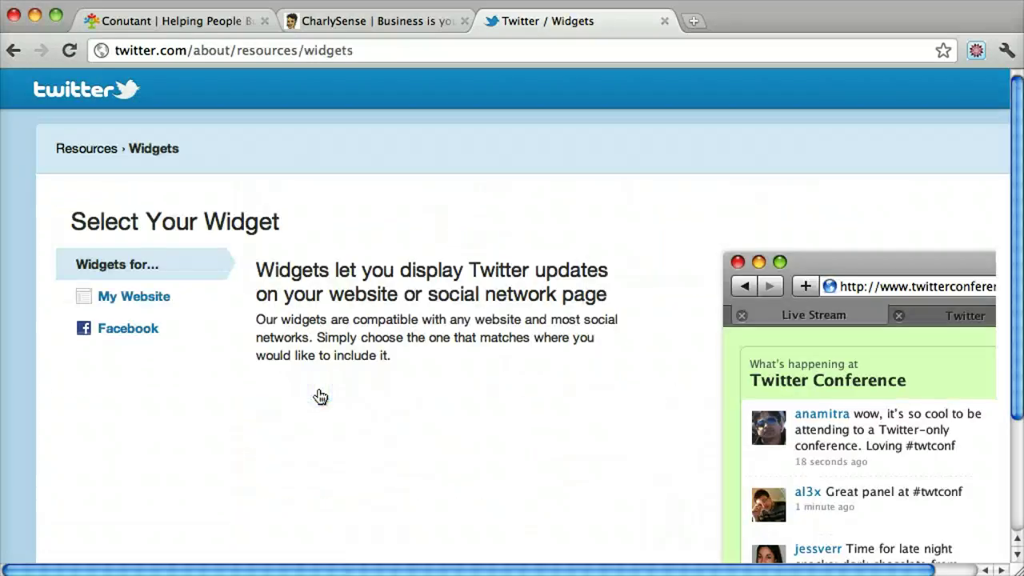
pyautogui.scroll(-2, 435, 212)
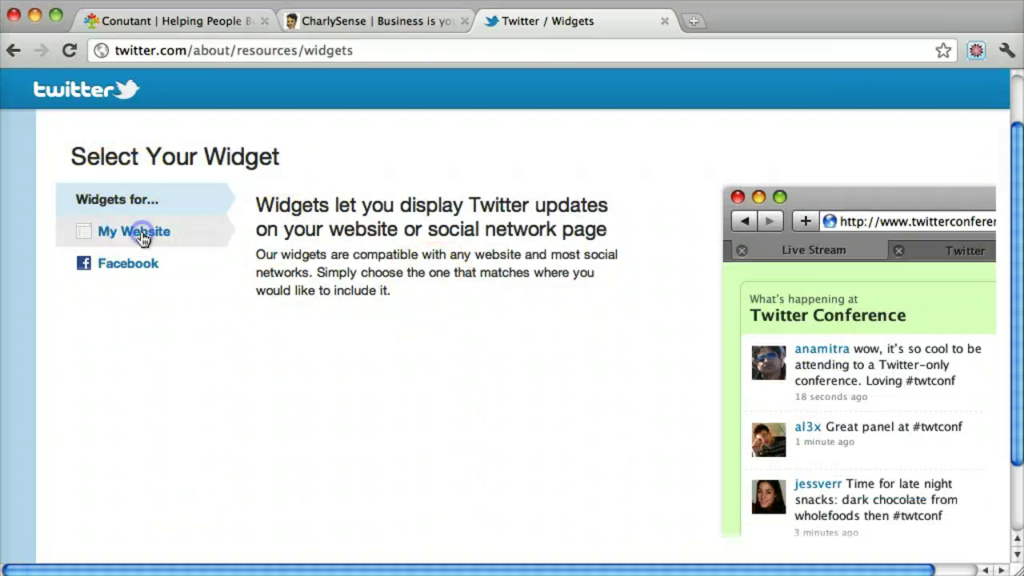
pyautogui.click(136, 232)
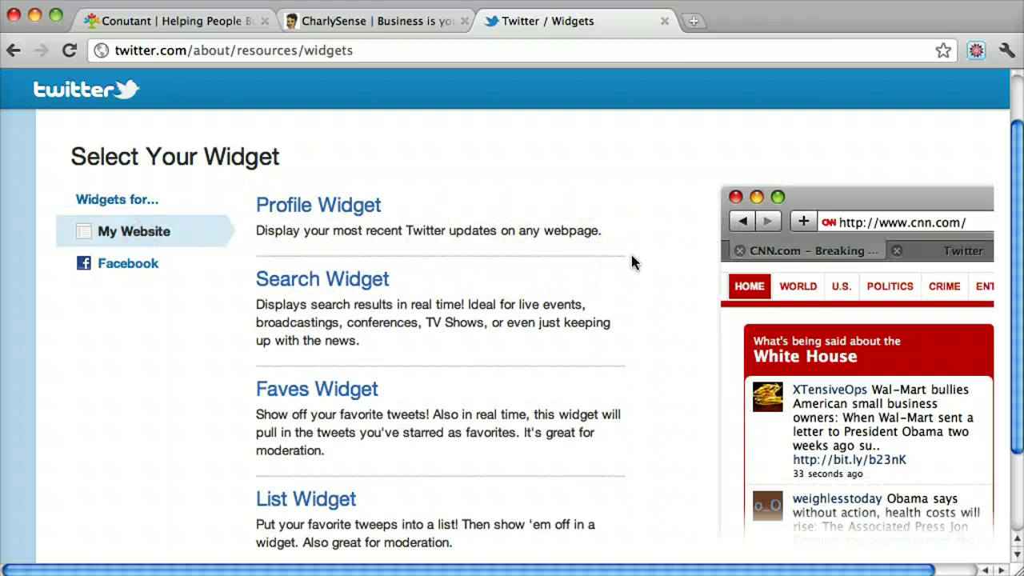
pyautogui.scroll(-2, 630, 258)
pyautogui.scroll(3, 480, 240)
# Start a Profile Widget with the site's own account as username, then show its Preferences.
pyautogui.click(318, 224)
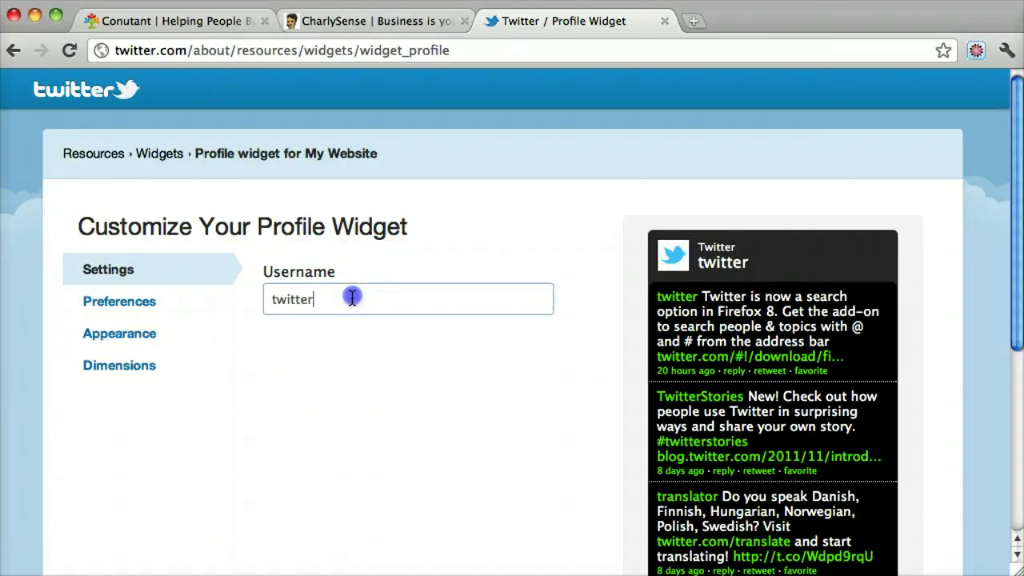
pyautogui.press('super+a')
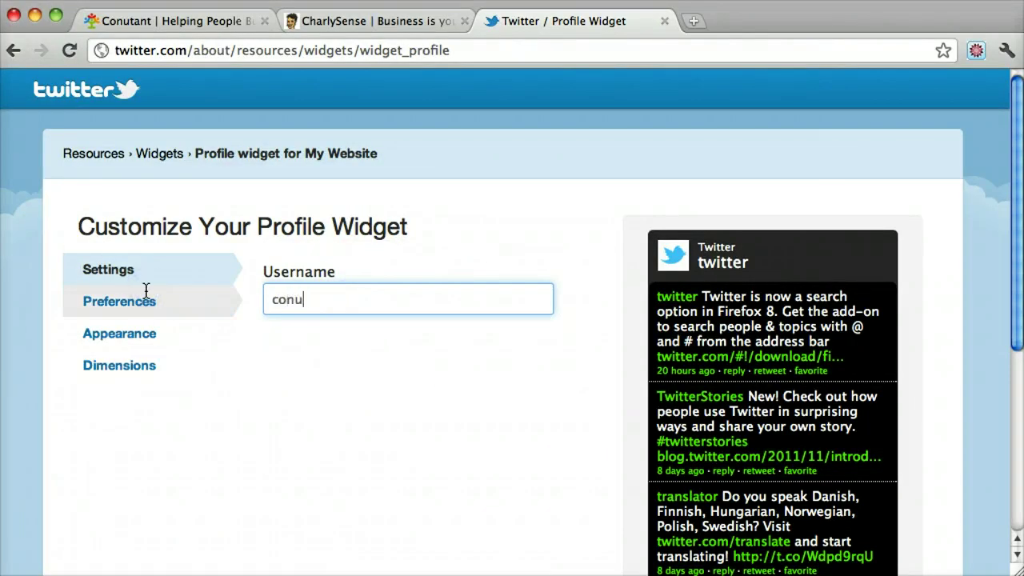
pyautogui.click(256, 308)
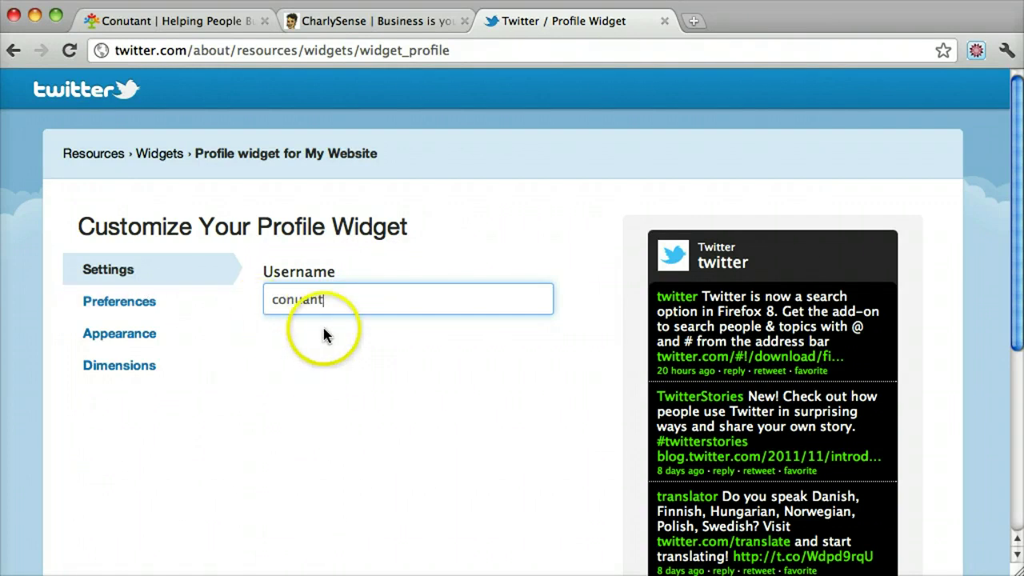
pyautogui.click(150, 303)
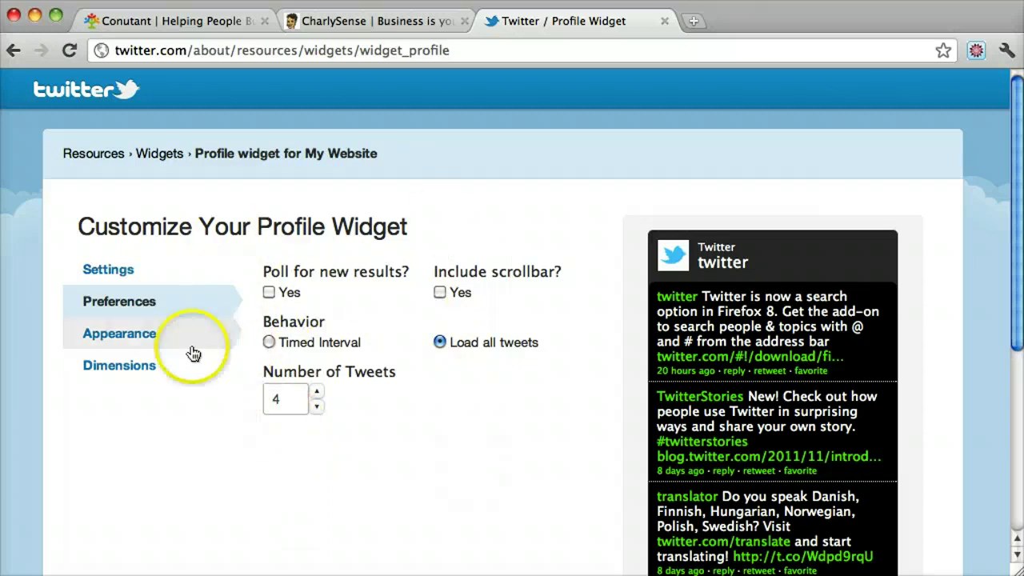
# Try the Timed Interval behaviour, then switch back to Load all tweets.
pyautogui.click(268, 343)
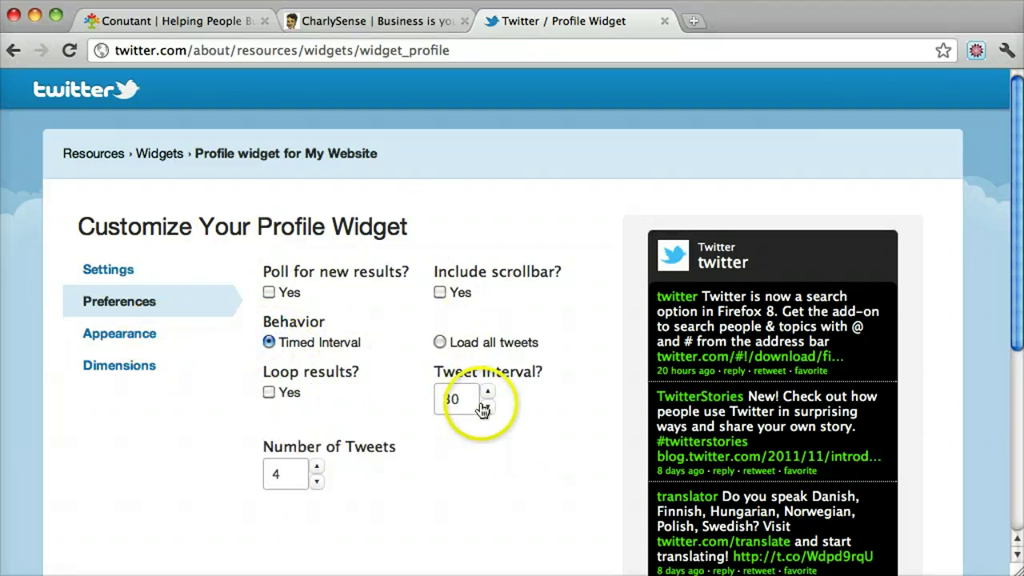
pyautogui.click(437, 342)
# Set the widget header background to blue #2f4de0 and the tweet text to purple #701b70.
pyautogui.click(147, 336)
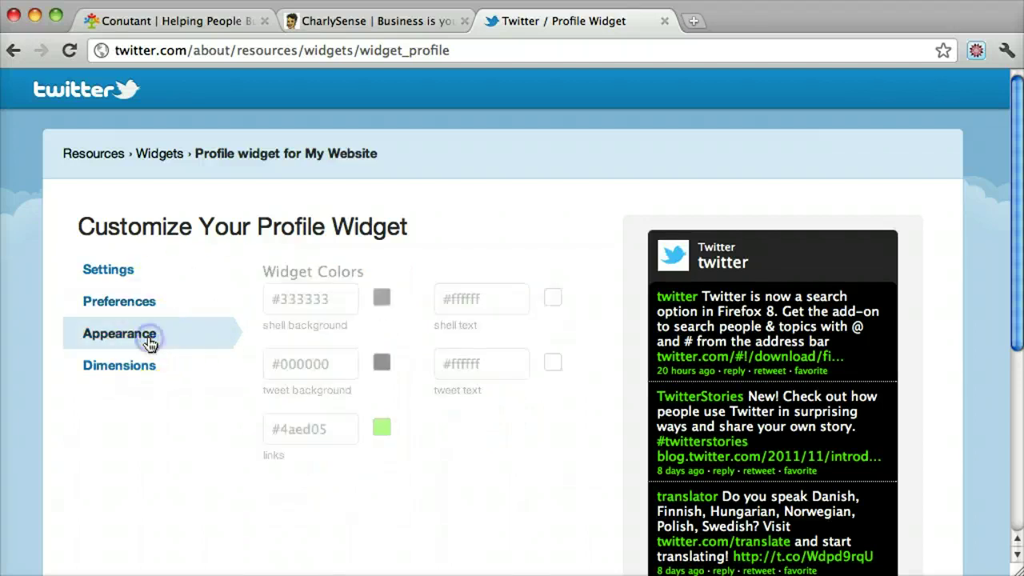
pyautogui.click(384, 302)
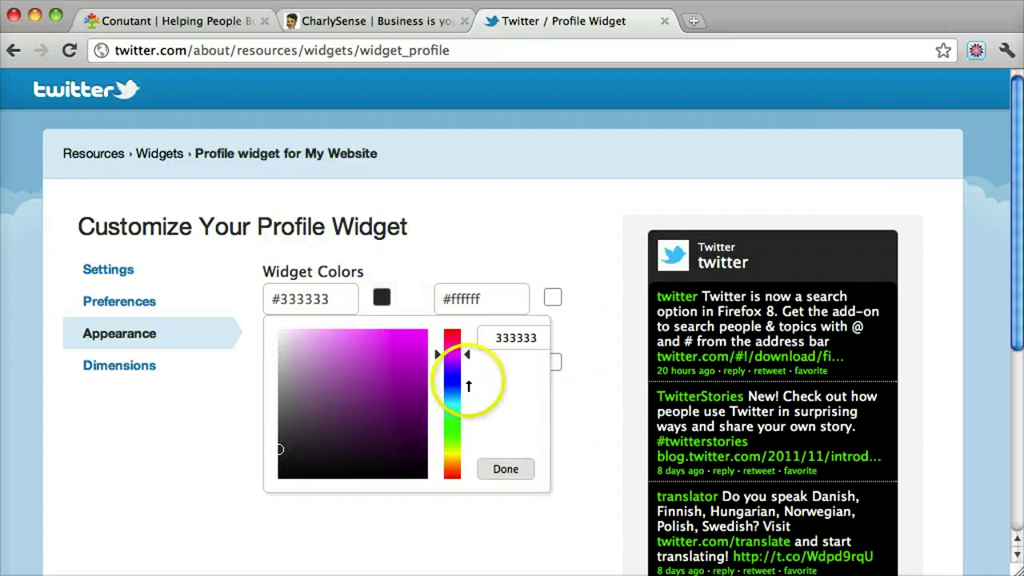
pyautogui.click(456, 386)
pyautogui.click(397, 346)
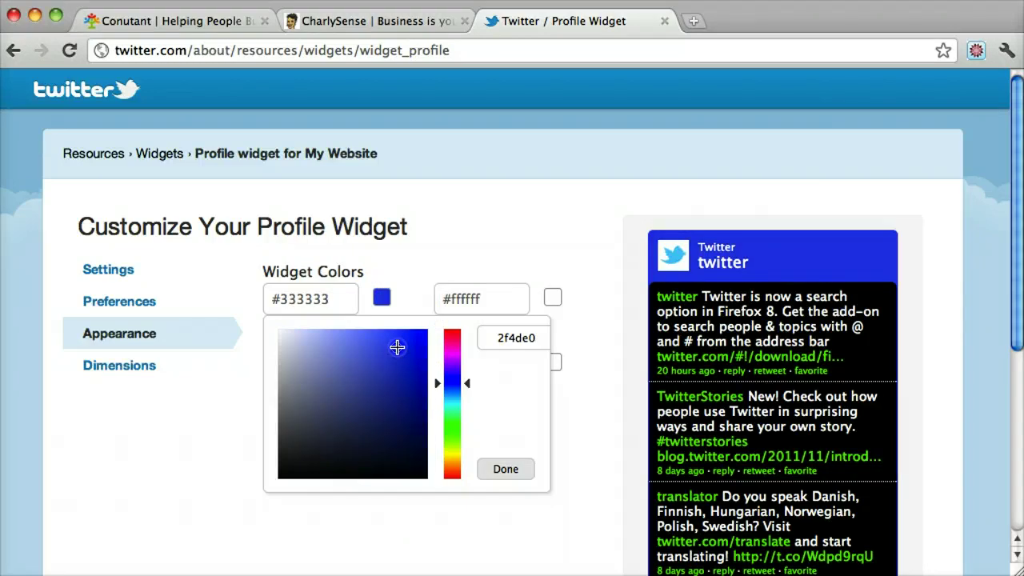
pyautogui.click(544, 244)
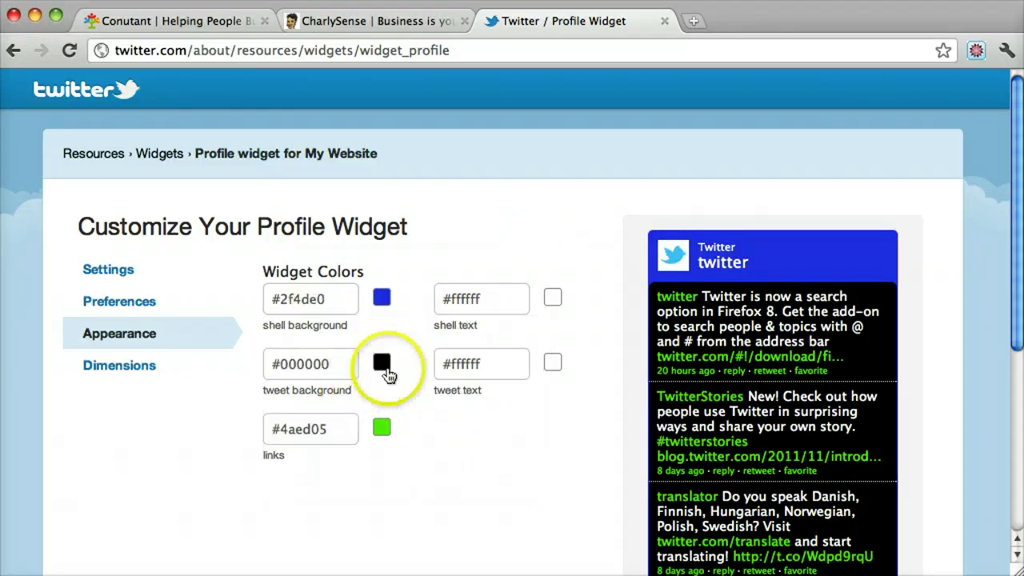
pyautogui.click(553, 361)
pyautogui.click(578, 452)
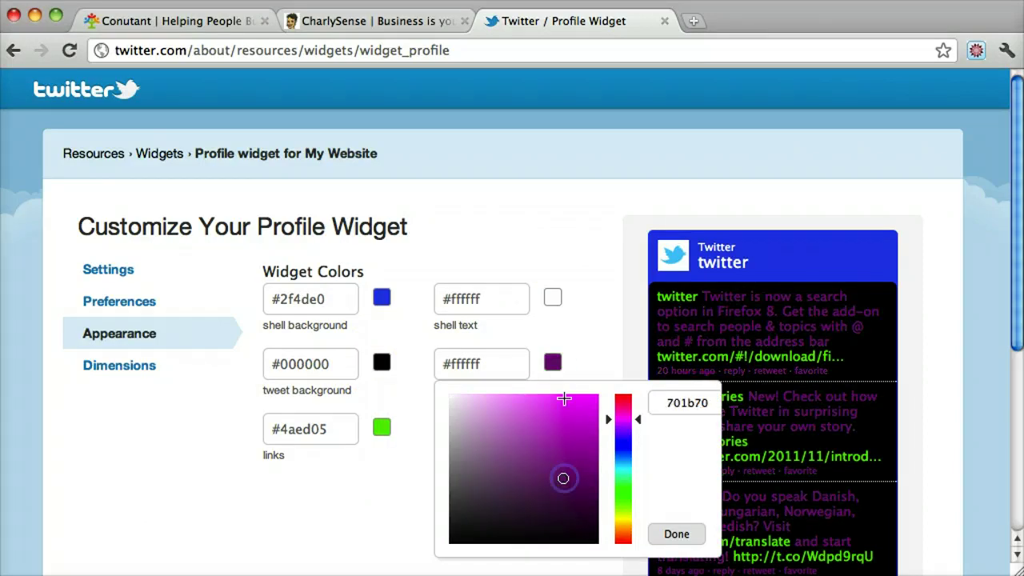
pyautogui.click(596, 370)
# Make the tweet background white #ffffff and the links blue #3c07eb.
pyautogui.click(383, 366)
pyautogui.moveTo(336, 398); pyautogui.dragTo(220, 376)
pyautogui.click(502, 533)
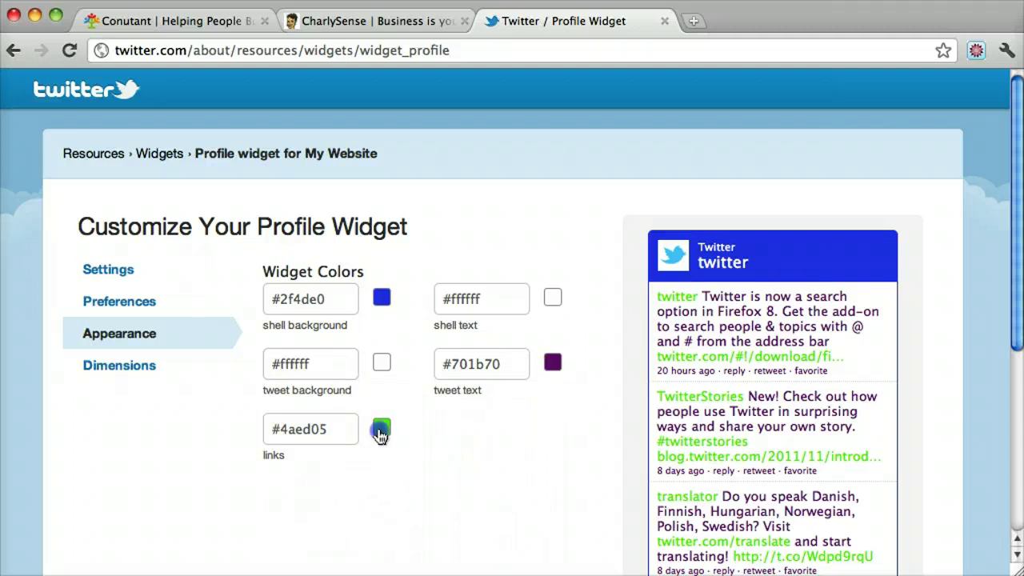
pyautogui.click(380, 430)
pyautogui.click(448, 302)
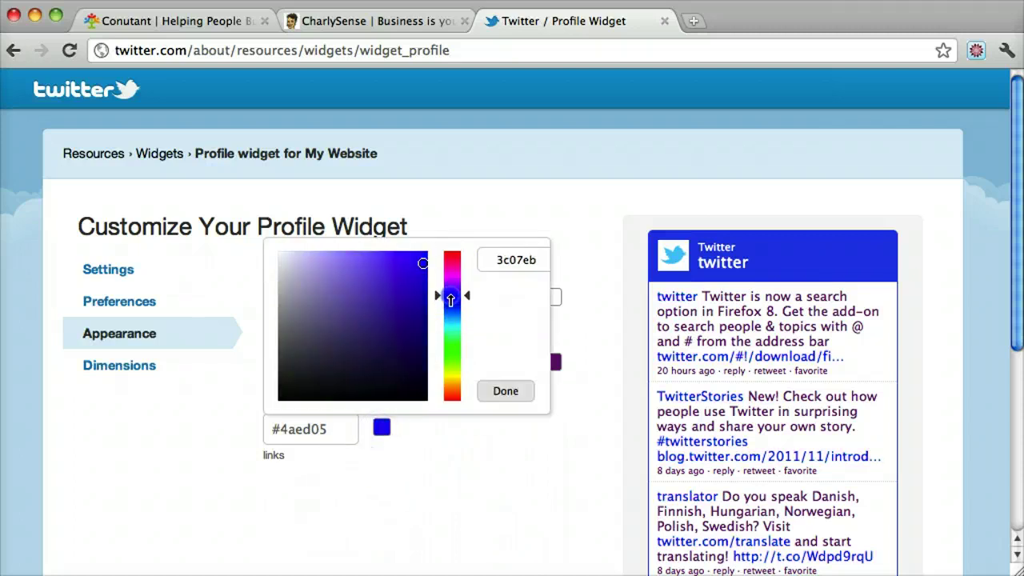
pyautogui.click(572, 362)
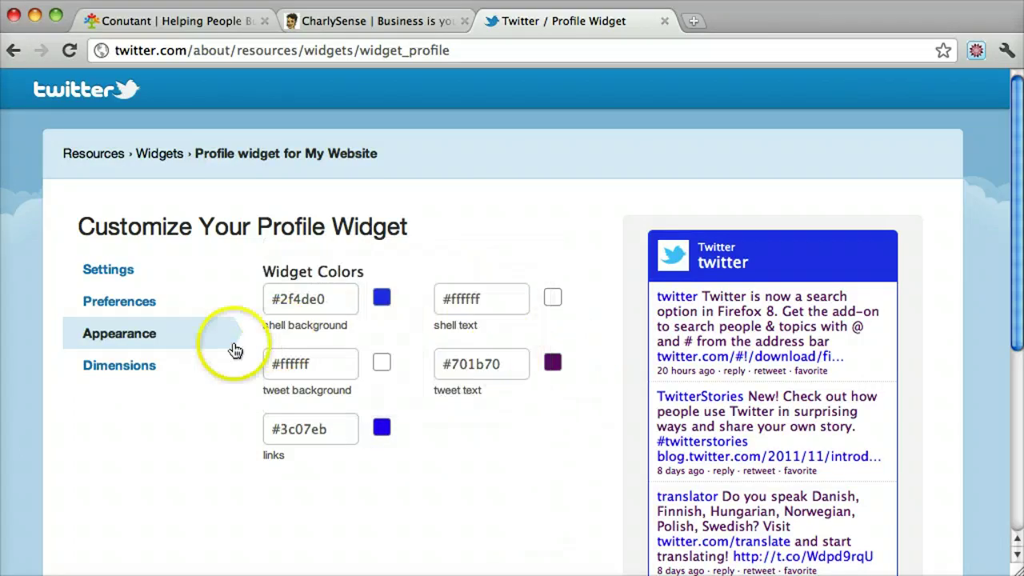
# Turn on auto width in the widget's Dimensions and test the settings.
pyautogui.click(137, 365)
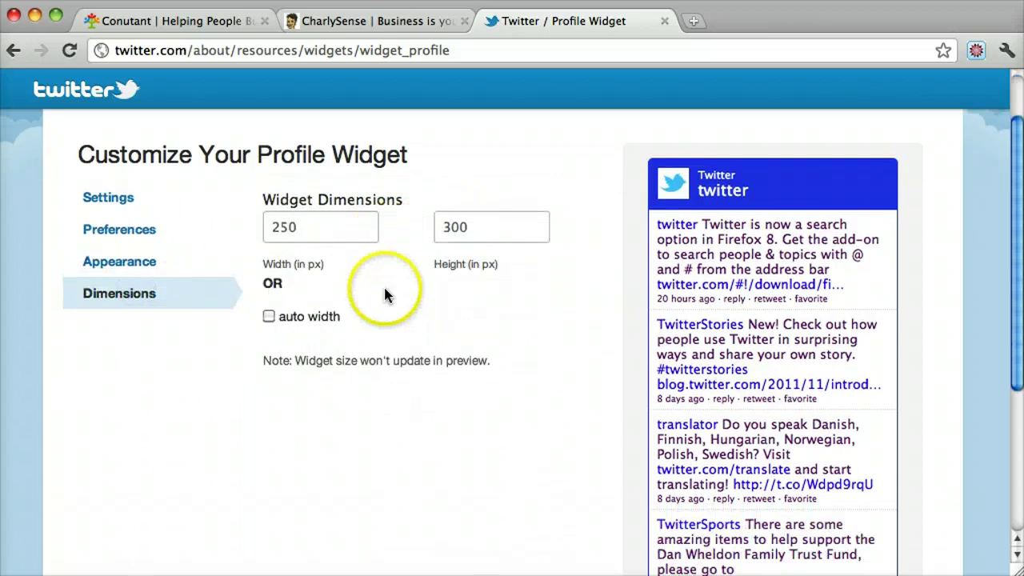
pyautogui.scroll(-5, 497, 262)
pyautogui.scroll(5, 496, 262)
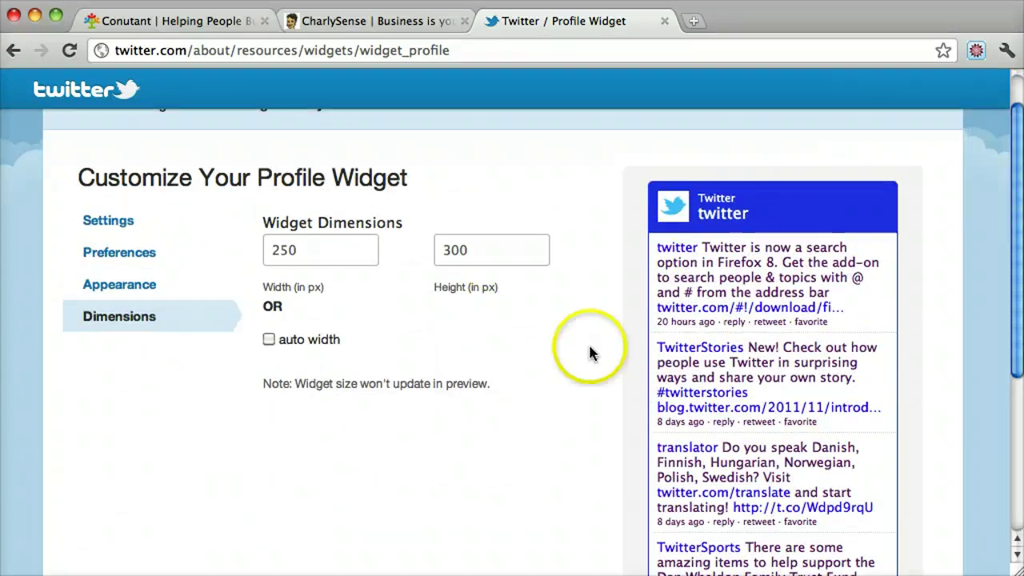
pyautogui.scroll(-4, 496, 322)
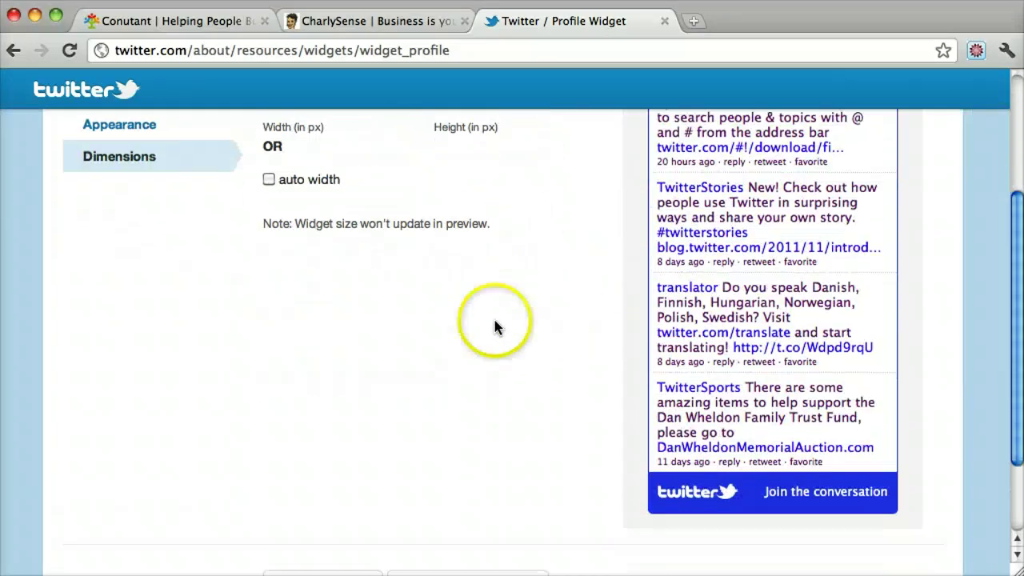
pyautogui.scroll(3, 498, 322)
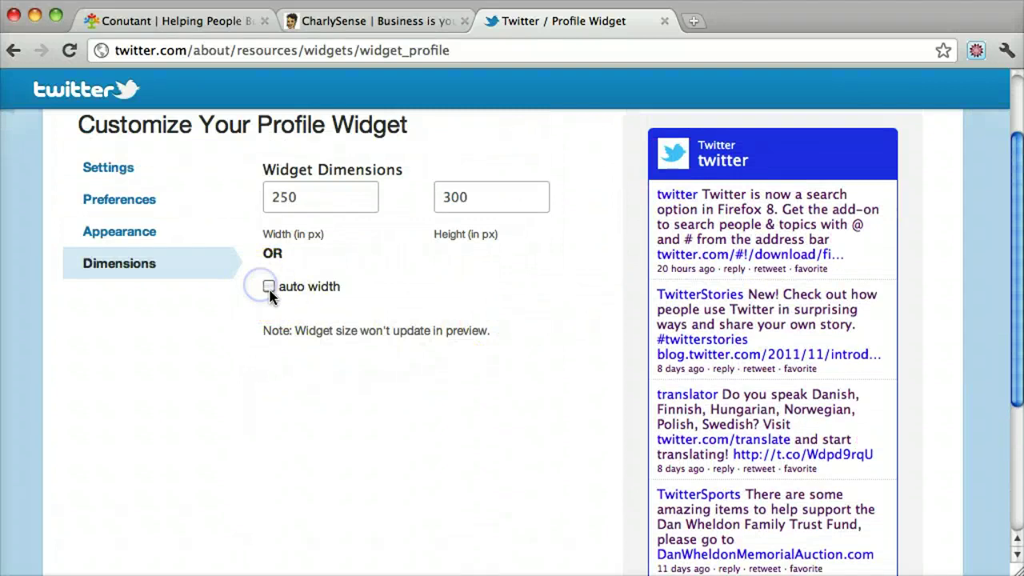
pyautogui.click(267, 289)
pyautogui.scroll(-5, 455, 304)
pyautogui.click(339, 477)
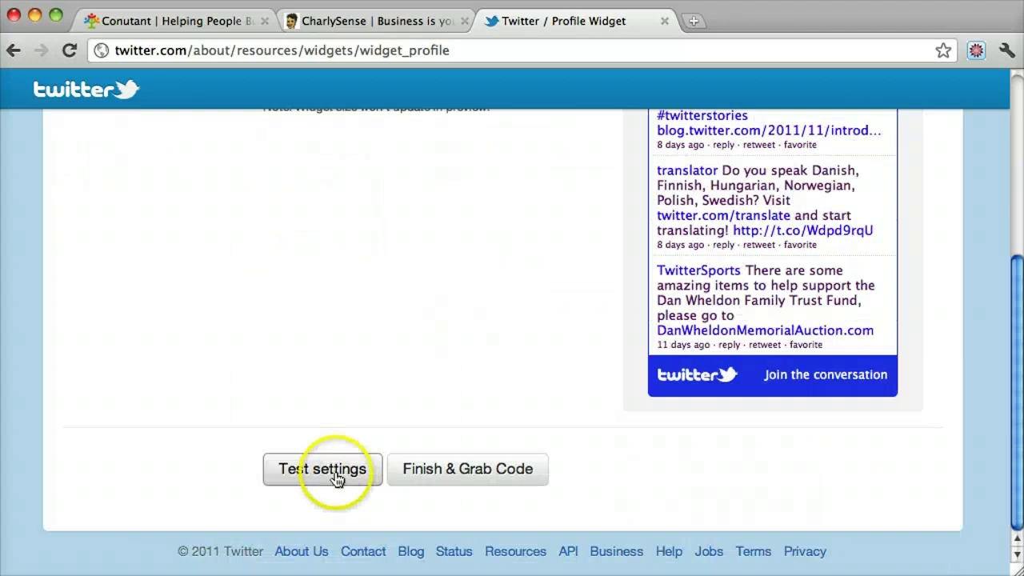
# Change the widget height from 300 to 600 px and test the settings again.
pyautogui.scroll(3, 479, 320)
pyautogui.click(663, 316)
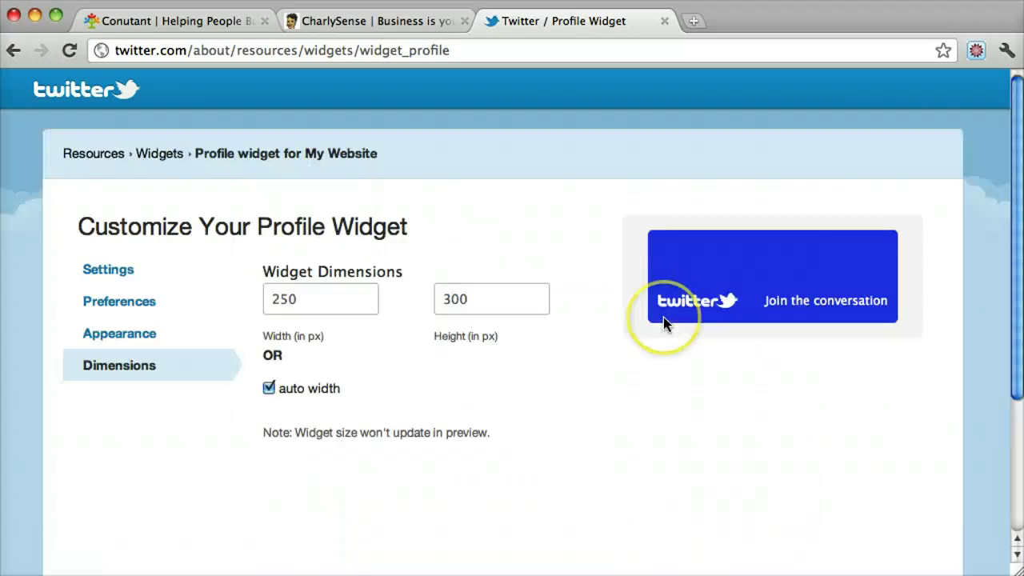
pyautogui.click(489, 299)
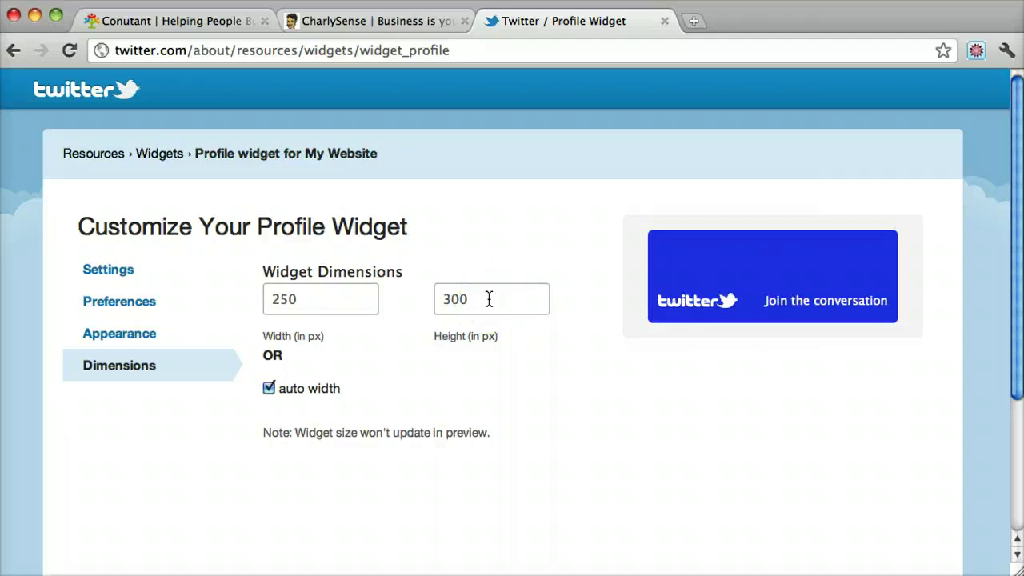
pyautogui.moveTo(488, 299); pyautogui.dragTo(362, 298)
pyautogui.click(582, 395)
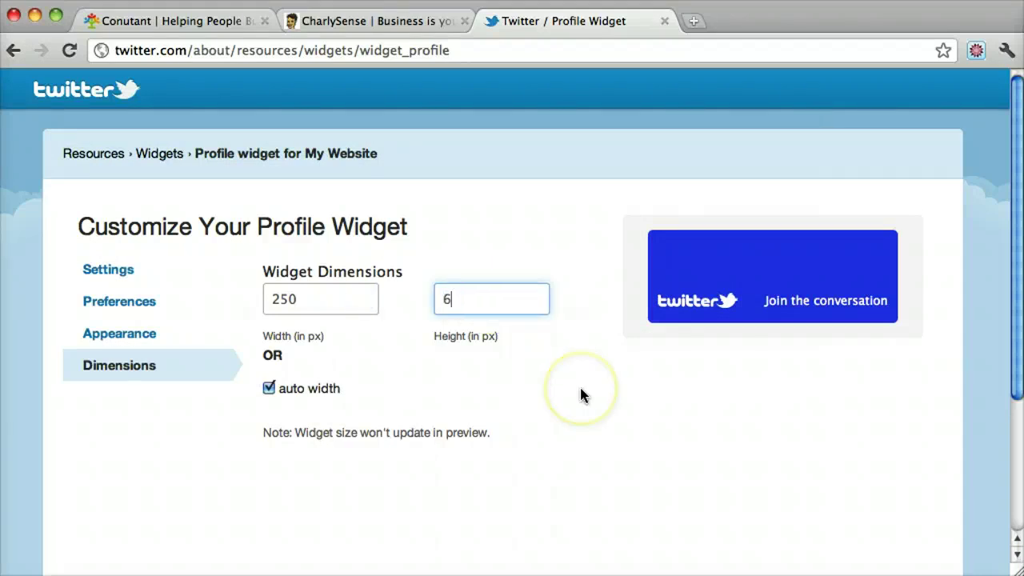
pyautogui.write('600')
pyautogui.scroll(-3, 617, 441)
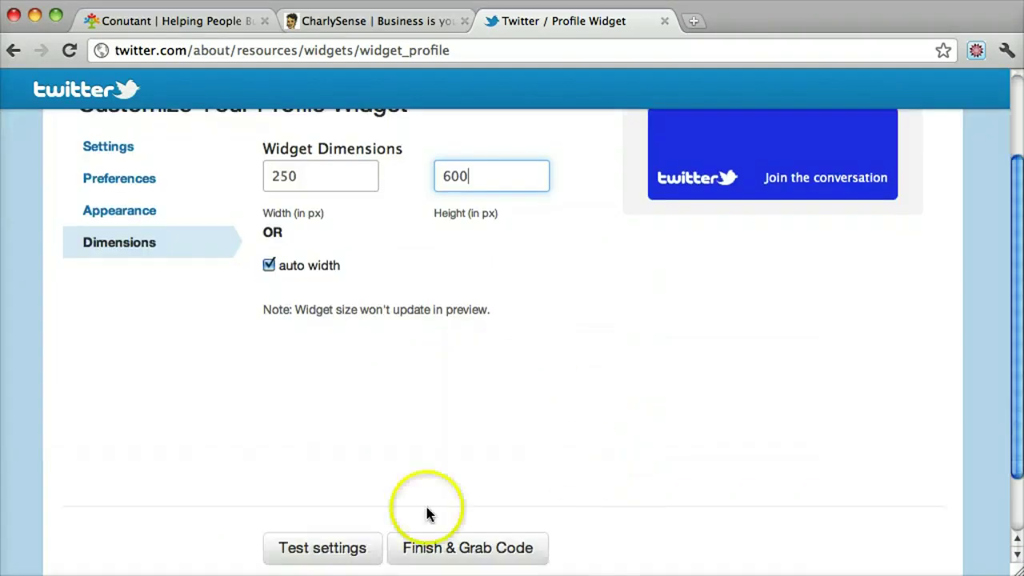
pyautogui.click(340, 548)
# Correct the misspelled username in the widget's Settings to the site's account name.
pyautogui.click(353, 400)
pyautogui.click(115, 274)
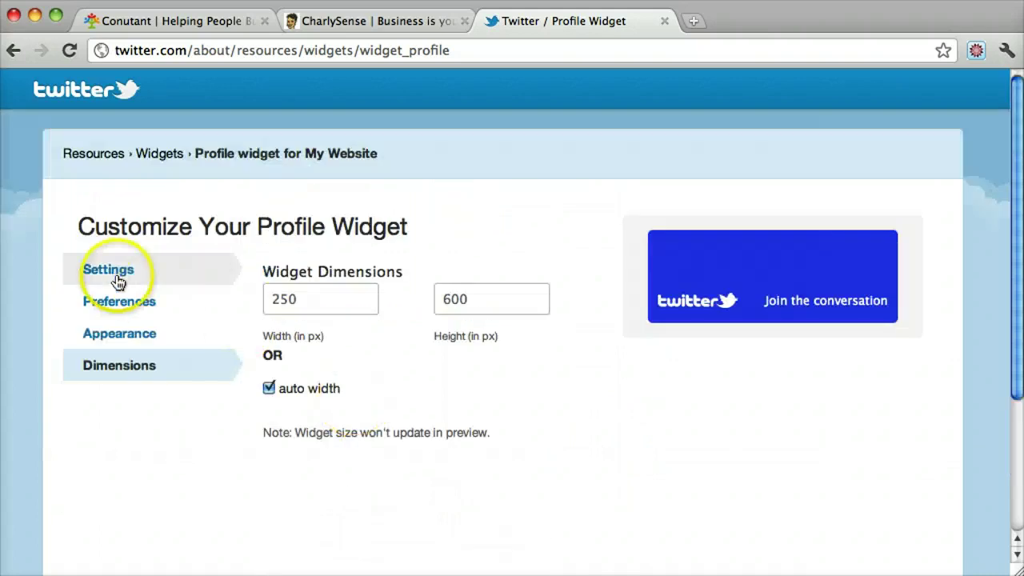
pyautogui.doubleClick(343, 304)
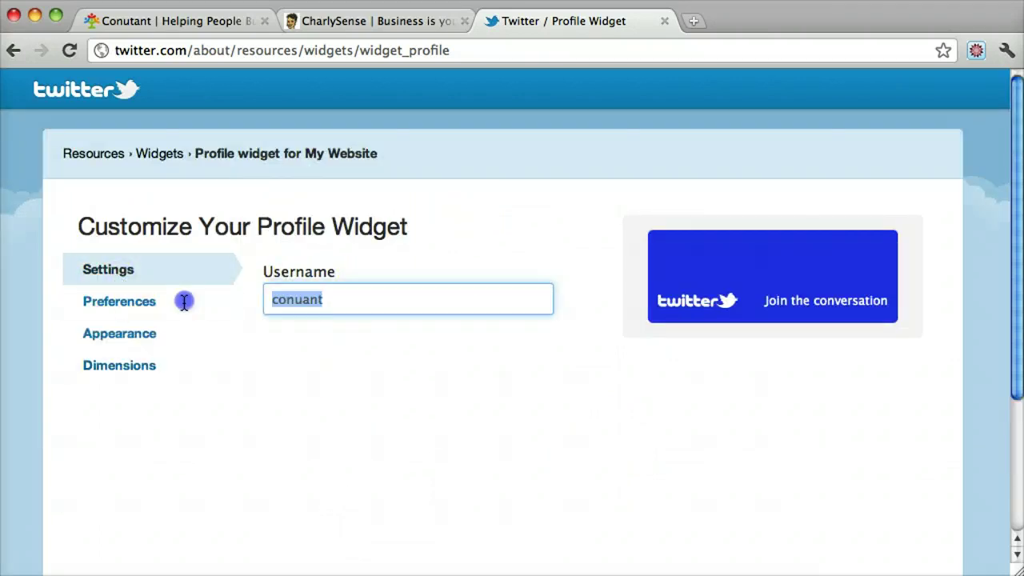
pyautogui.write('conutant')
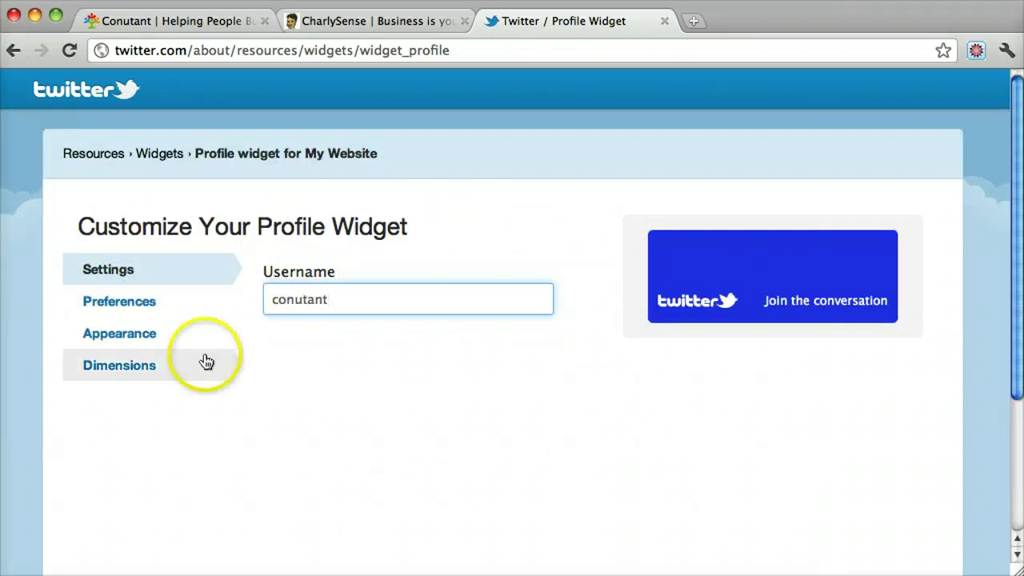
# Refresh the preview from Dimensions with Test settings and check the loaded tweets.
pyautogui.click(141, 362)
pyautogui.scroll(-3, 446, 396)
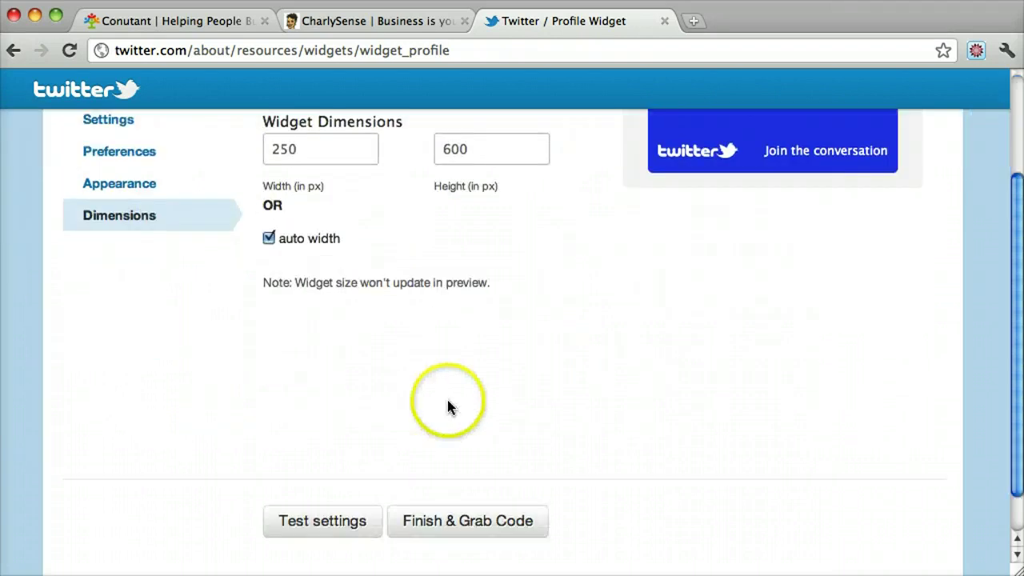
pyautogui.click(343, 521)
pyautogui.scroll(3, 560, 413)
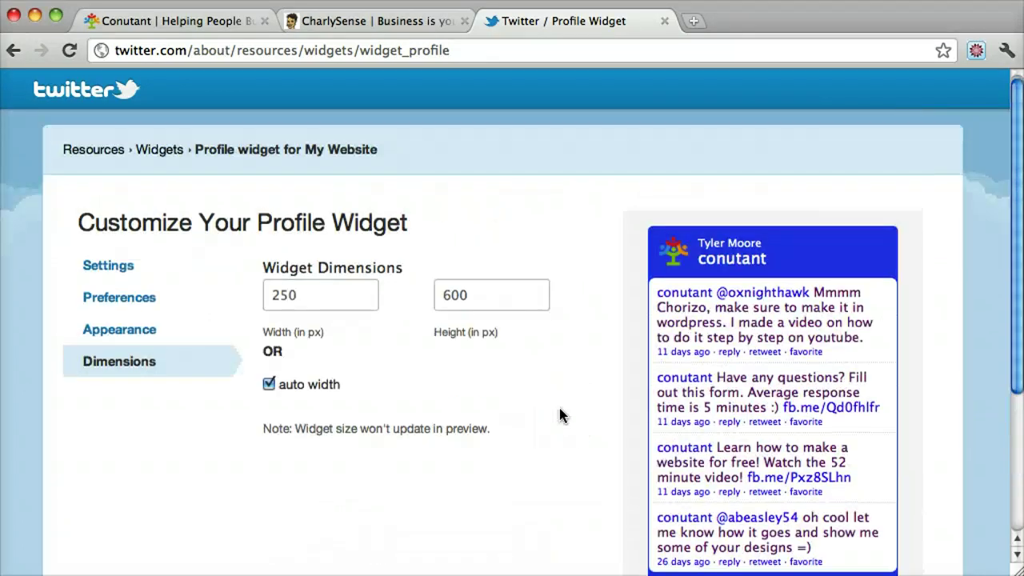
pyautogui.scroll(-4, 560, 414)
pyautogui.scroll(3, 560, 414)
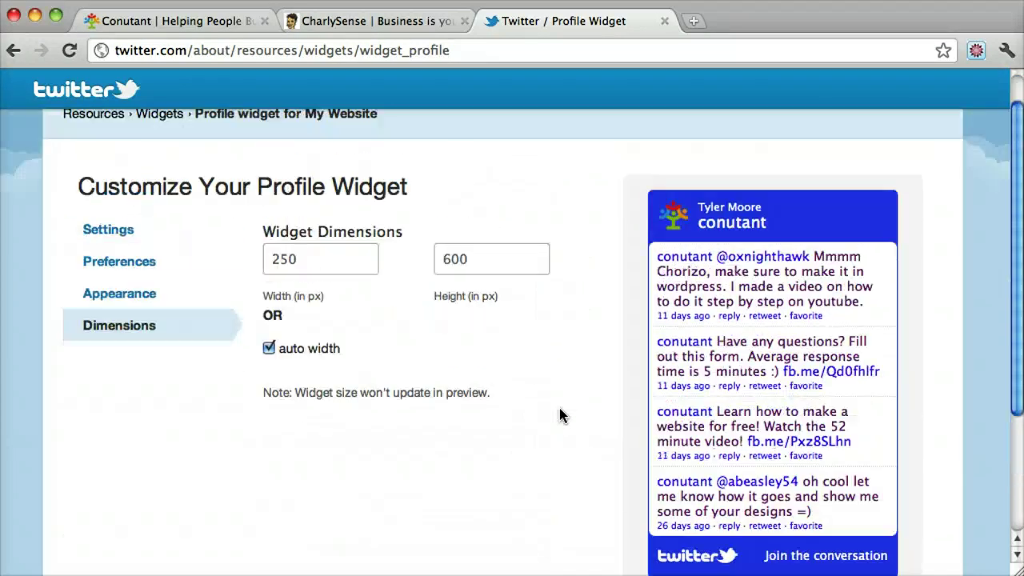
pyautogui.scroll(-4, 559, 413)
pyautogui.scroll(4, 559, 413)
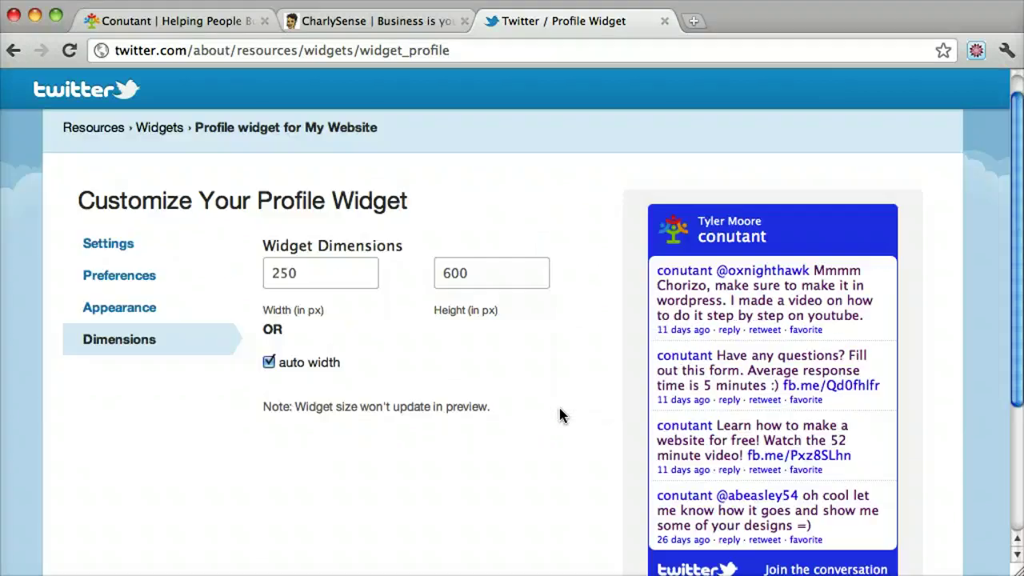
pyautogui.scroll(-4, 559, 414)
pyautogui.click(558, 424)
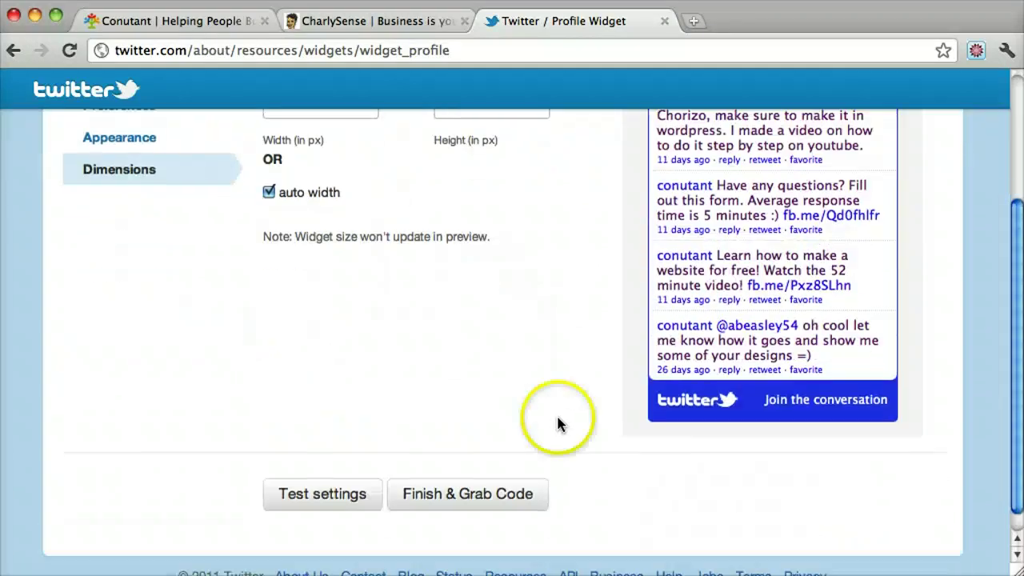
# Generate the widget code with Finish & Grab Code and copy the entire embed script.
pyautogui.click(468, 496)
pyautogui.click(428, 430)
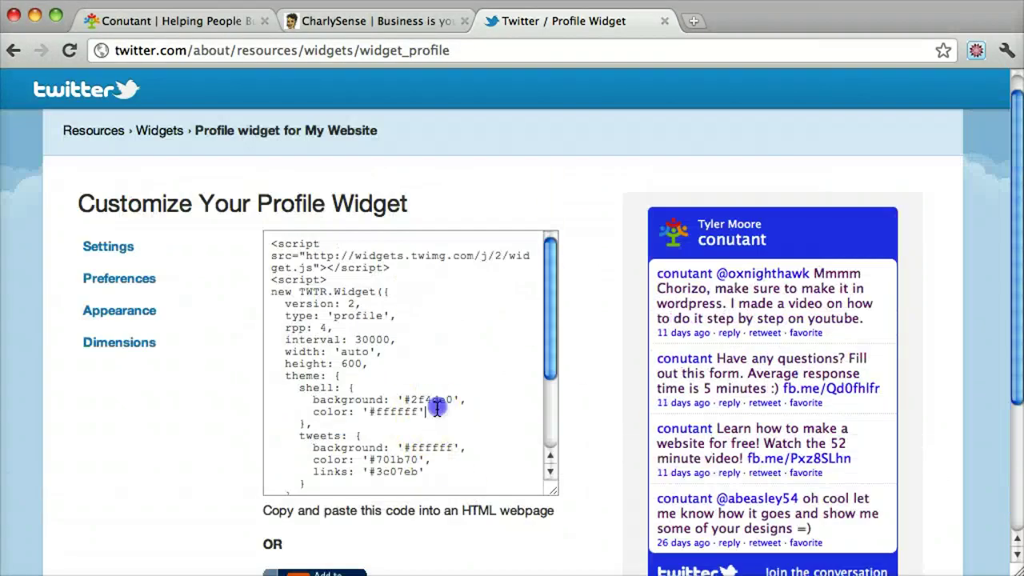
pyautogui.press('super+a')
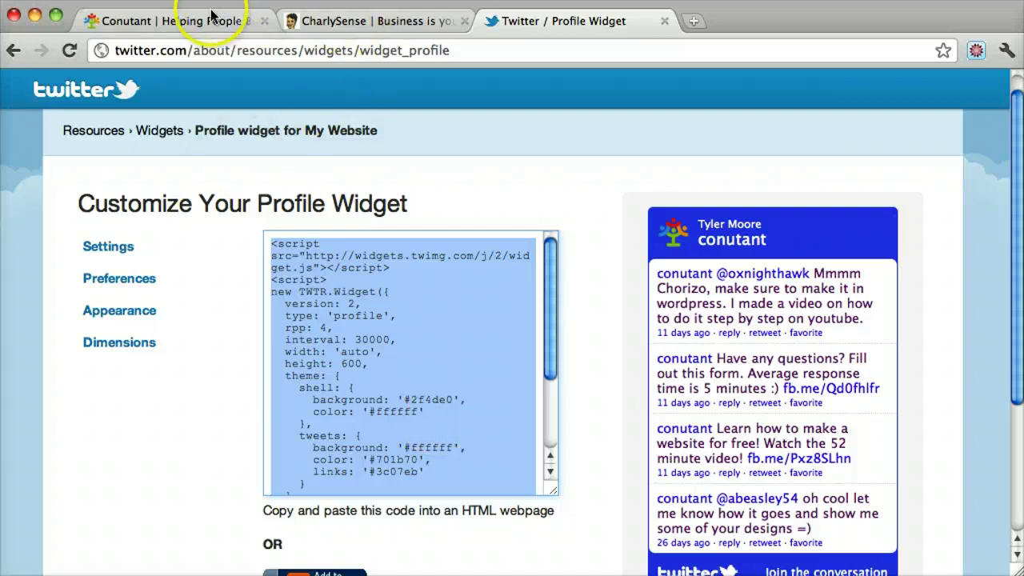
pyautogui.rightClick(339, 267)
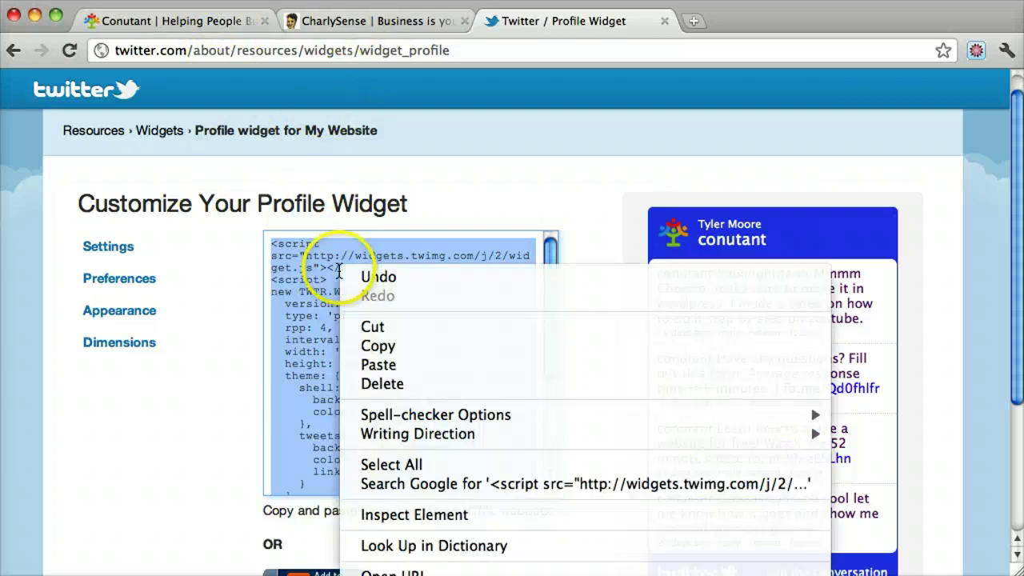
pyautogui.click(392, 348)
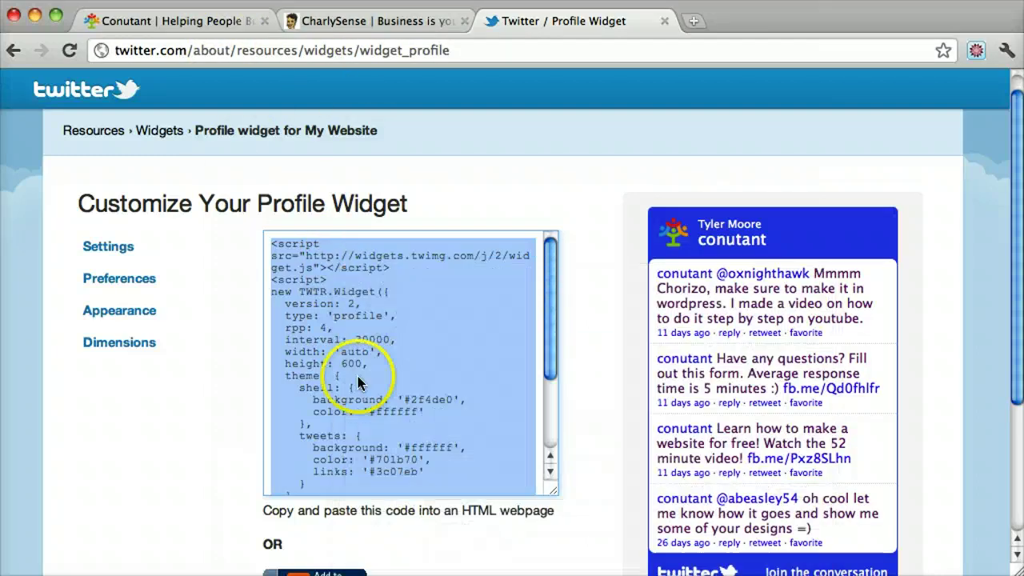
# Go to the site's /wp-admin login on the WordPress tab and sign in to the Dashboard.
pyautogui.click(181, 24)
pyautogui.scroll(-3, 652, 224)
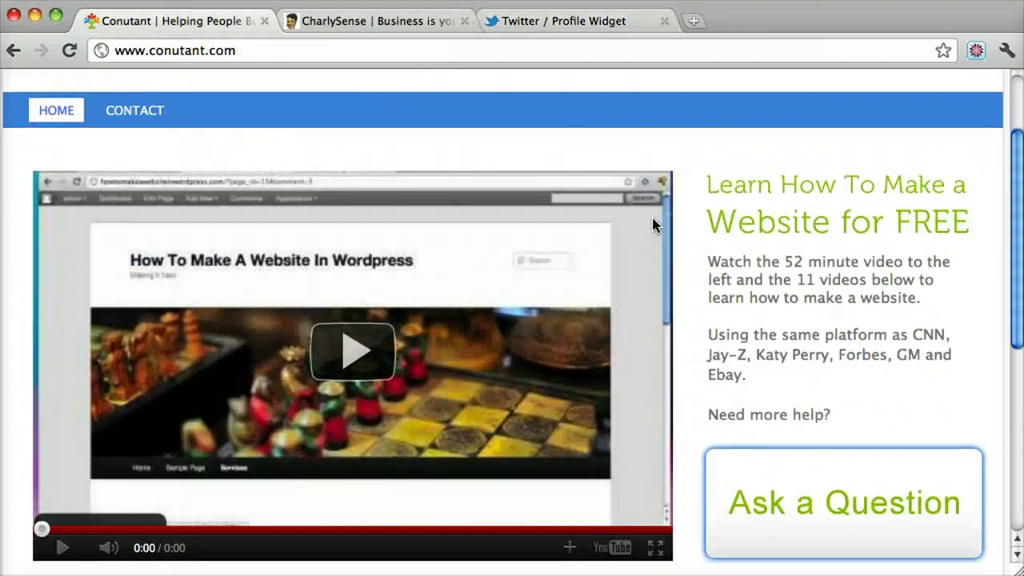
pyautogui.scroll(3, 652, 224)
pyautogui.click(271, 50)
pyautogui.click(274, 51)
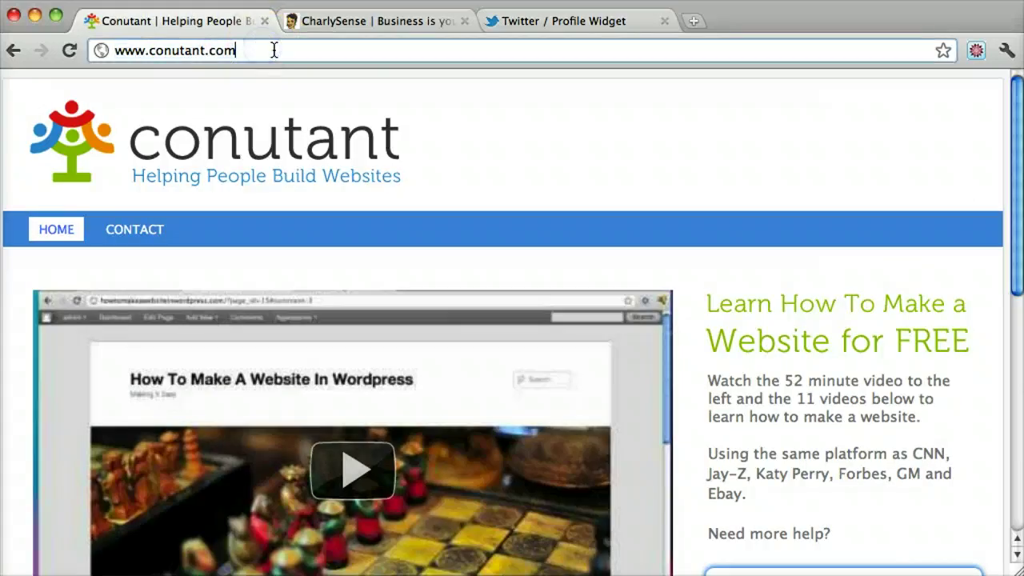
pyautogui.write('/wp-admin')
pyautogui.press('Return')
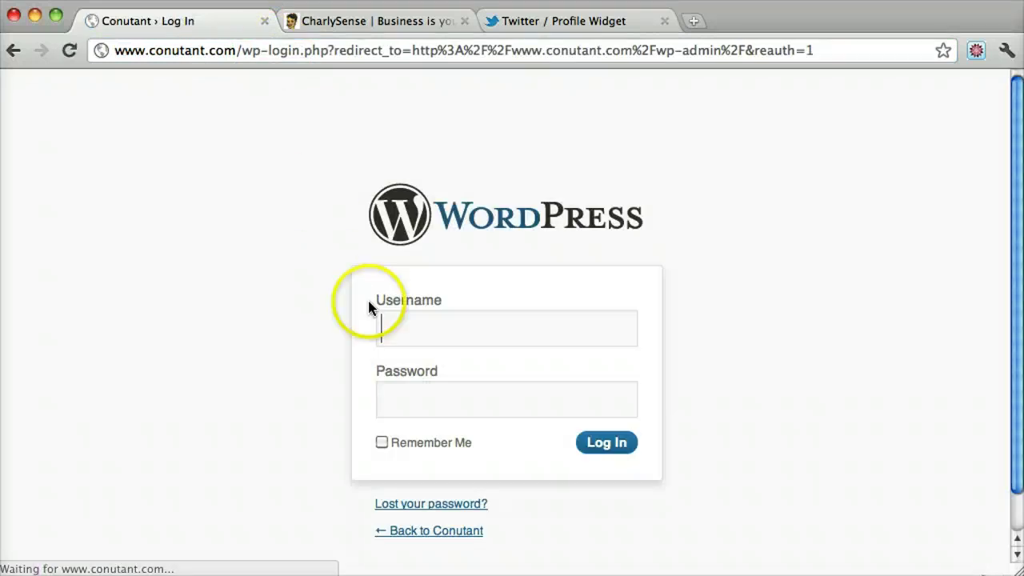
pyautogui.write('admin')
pyautogui.press('Tab')
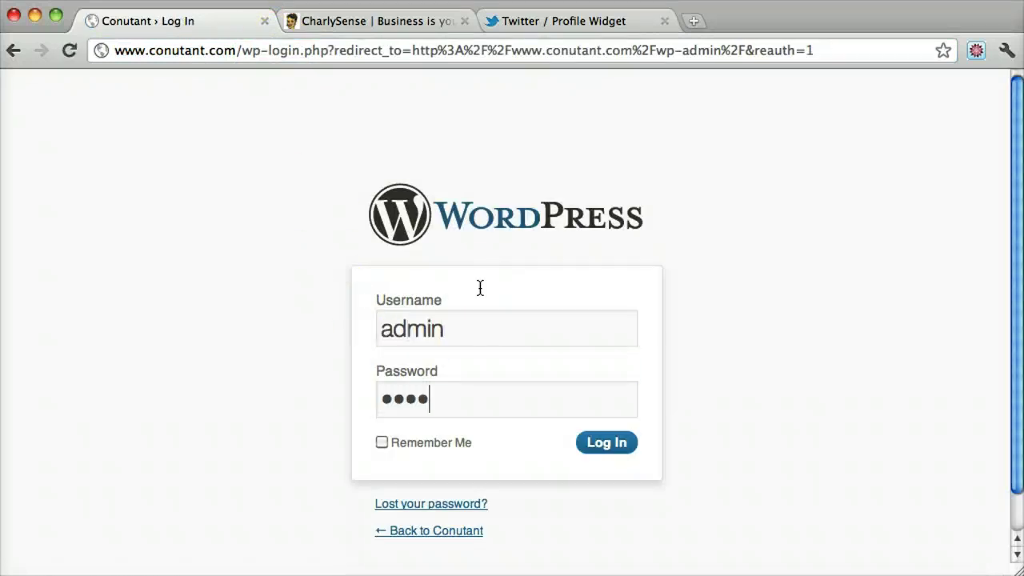
pyautogui.click(598, 441)
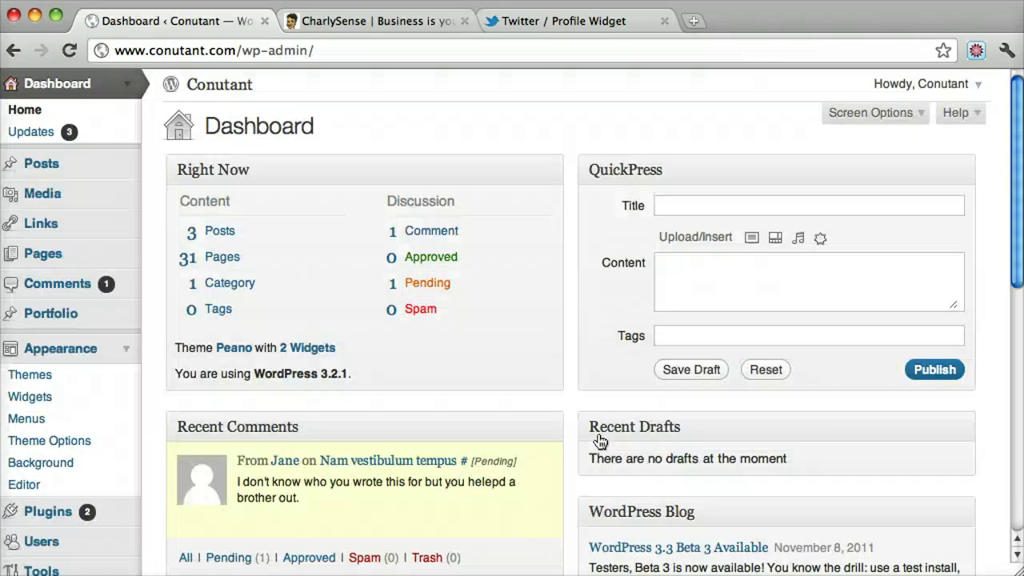
# Expand the Page Sidebar on the Widgets screen and drag a Text widget into it.
pyautogui.moveTo(239, 455)
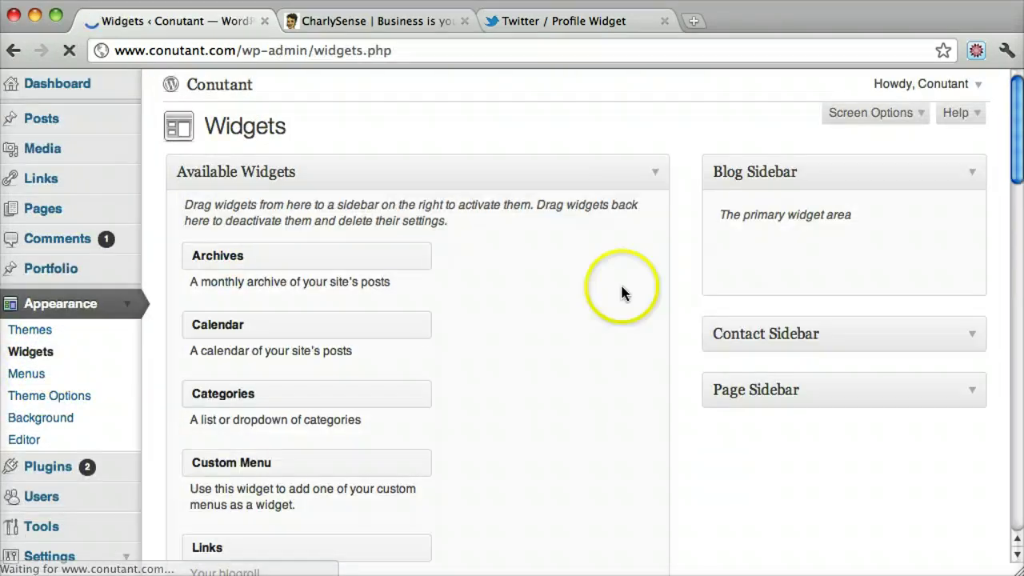
pyautogui.scroll(-1, 498, 372)
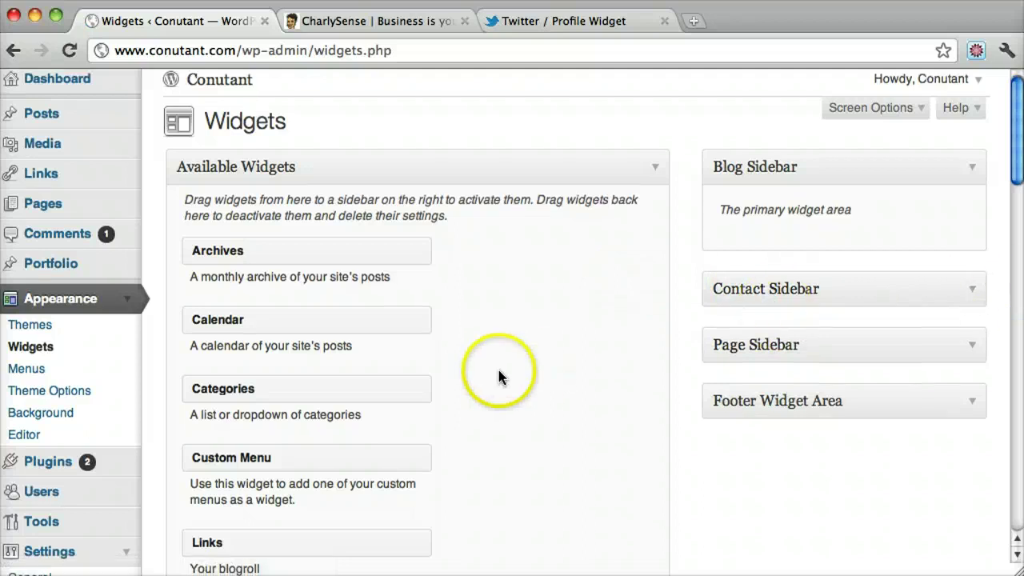
pyautogui.click(964, 352)
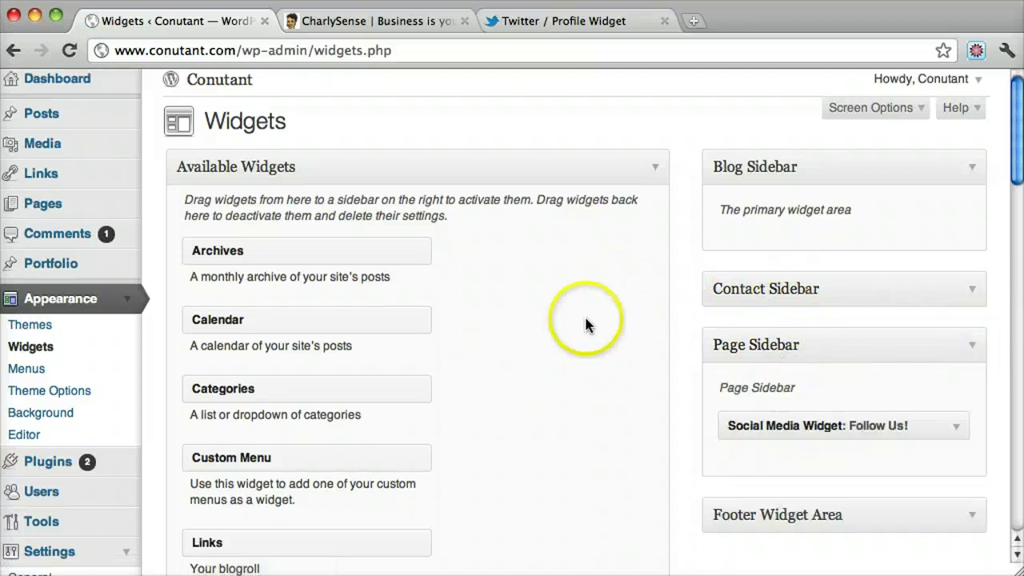
pyautogui.scroll(-5, 584, 320)
pyautogui.scroll(5, 588, 320)
pyautogui.scroll(-10, 646, 331)
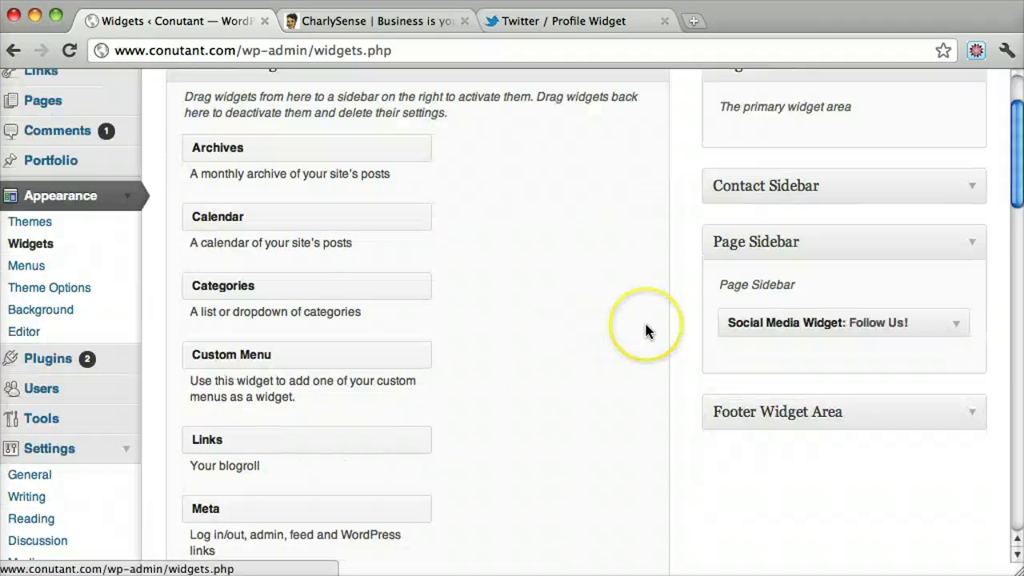
pyautogui.scroll(-5, 646, 331)
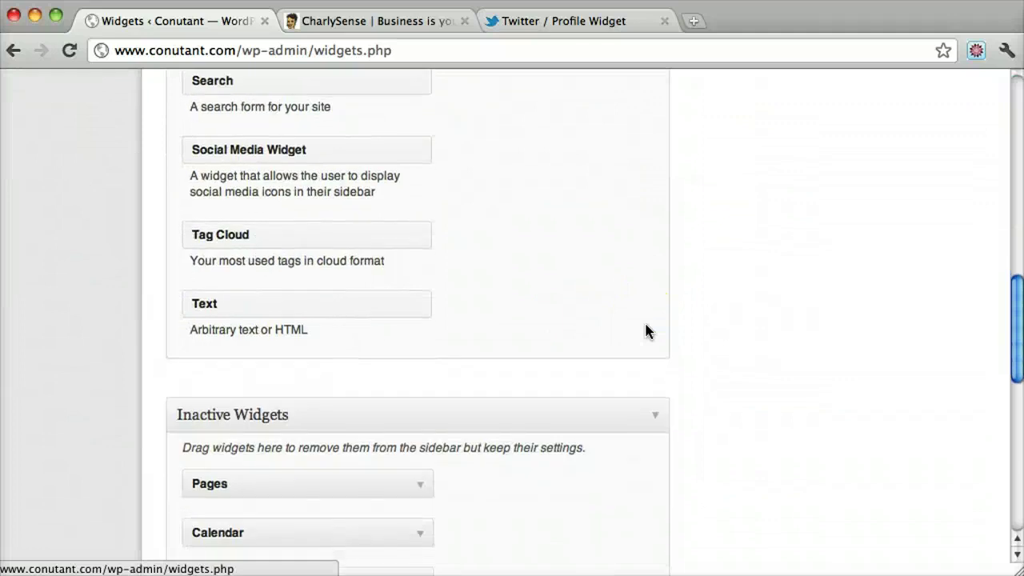
pyautogui.scroll(5, 646, 331)
pyautogui.click(260, 508)
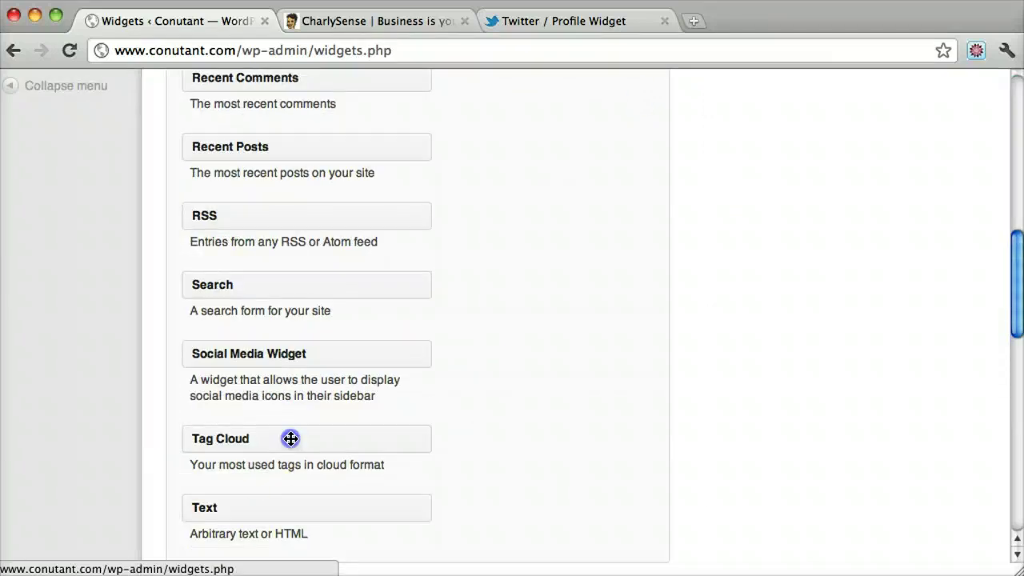
pyautogui.moveTo(290, 438); pyautogui.dragTo(806, 489)
# Title the Text widget 'Twitter Widget', paste the Twitter embed script, and save it.
pyautogui.scroll(-5, 782, 324)
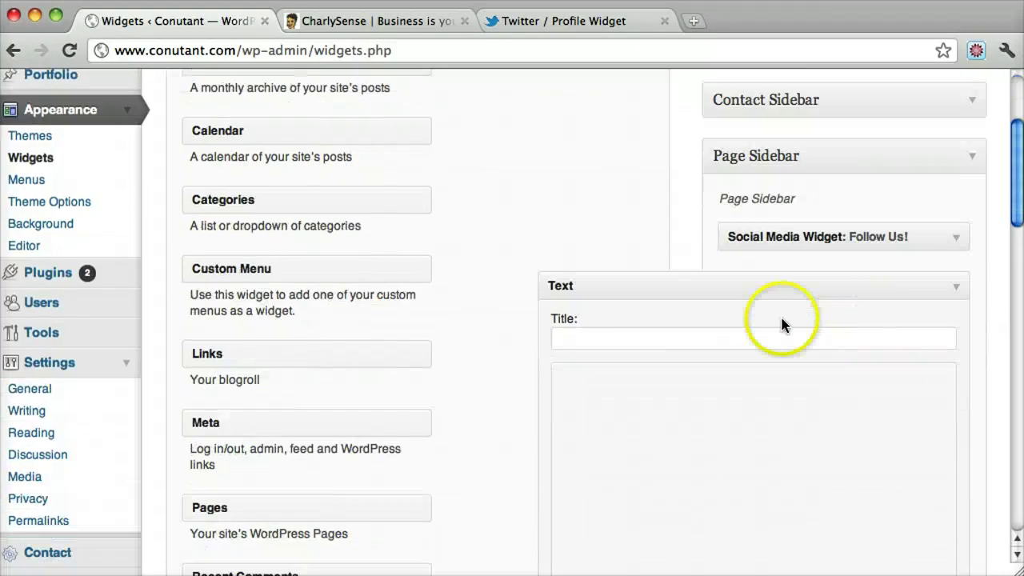
pyautogui.click(685, 334)
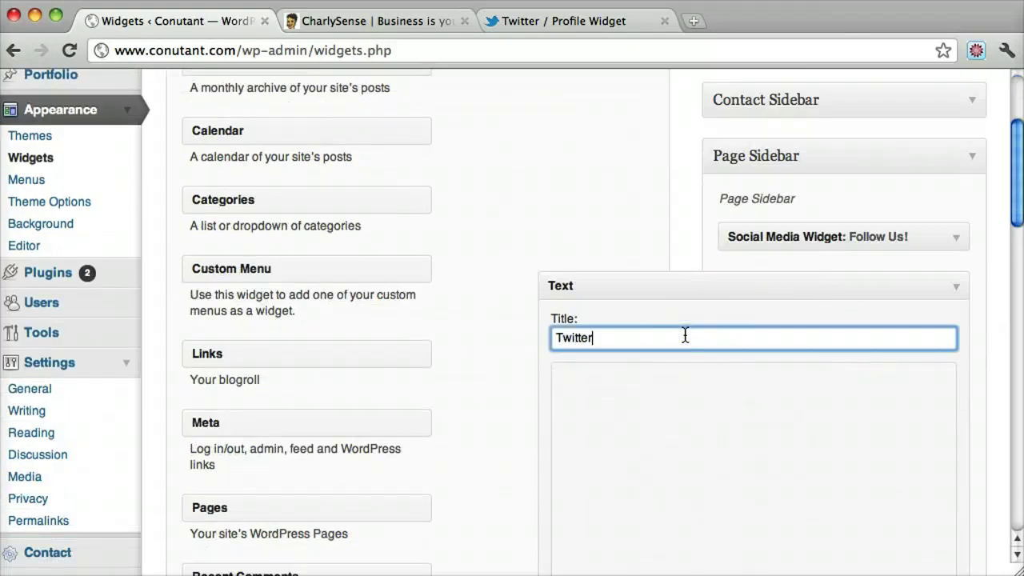
pyautogui.write('Twitter Widget')
pyautogui.click(745, 411)
pyautogui.press('super+v')
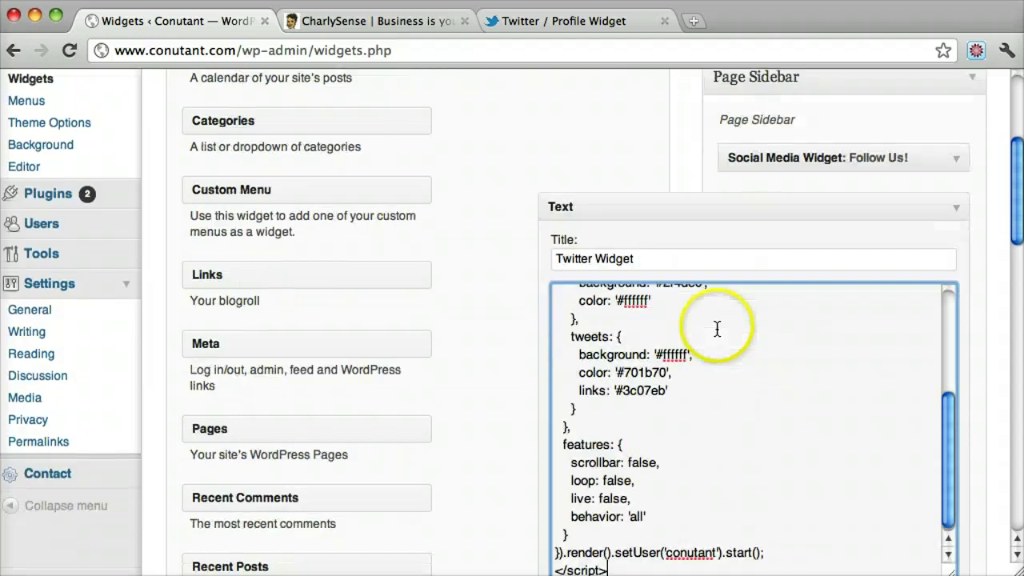
pyautogui.scroll(-5, 887, 408)
pyautogui.click(930, 440)
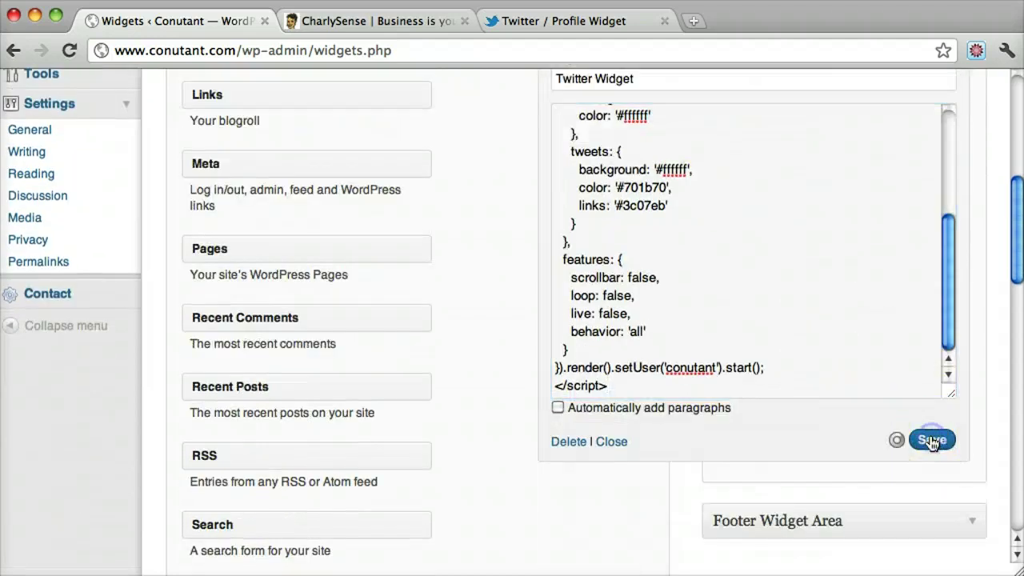
pyautogui.scroll(9, 526, 322)
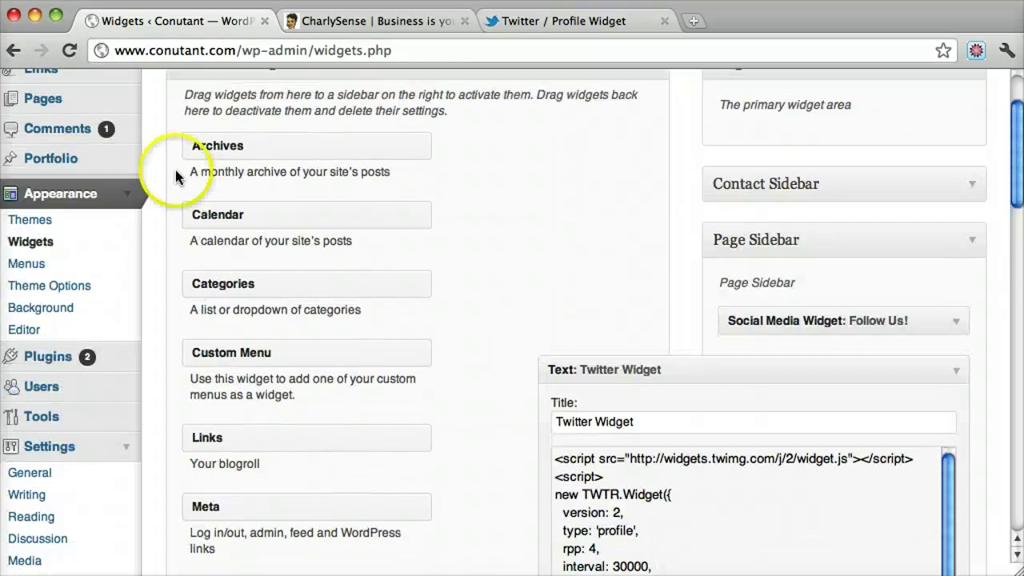
pyautogui.scroll(1, 175, 167)
# From the Pages list, start a new page titled 'Twitter Widget'.
pyautogui.click(55, 126)
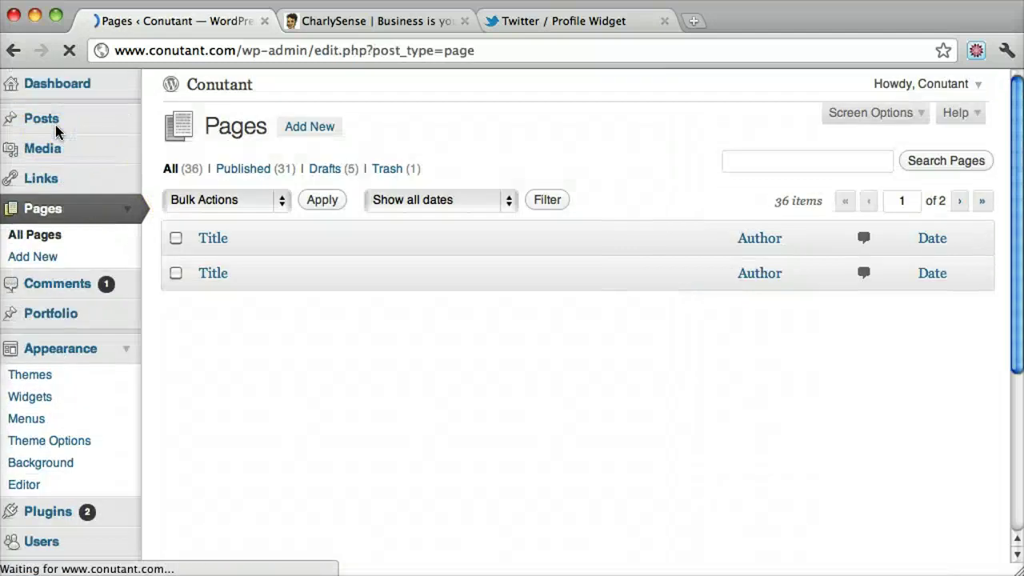
pyautogui.scroll(-2, 422, 253)
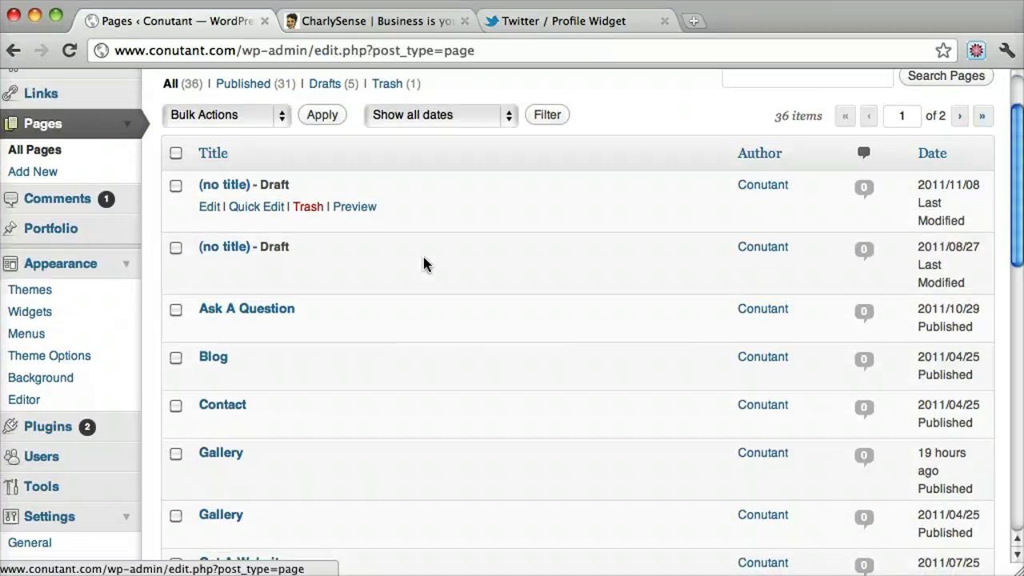
pyautogui.scroll(-7, 424, 258)
pyautogui.scroll(9, 424, 258)
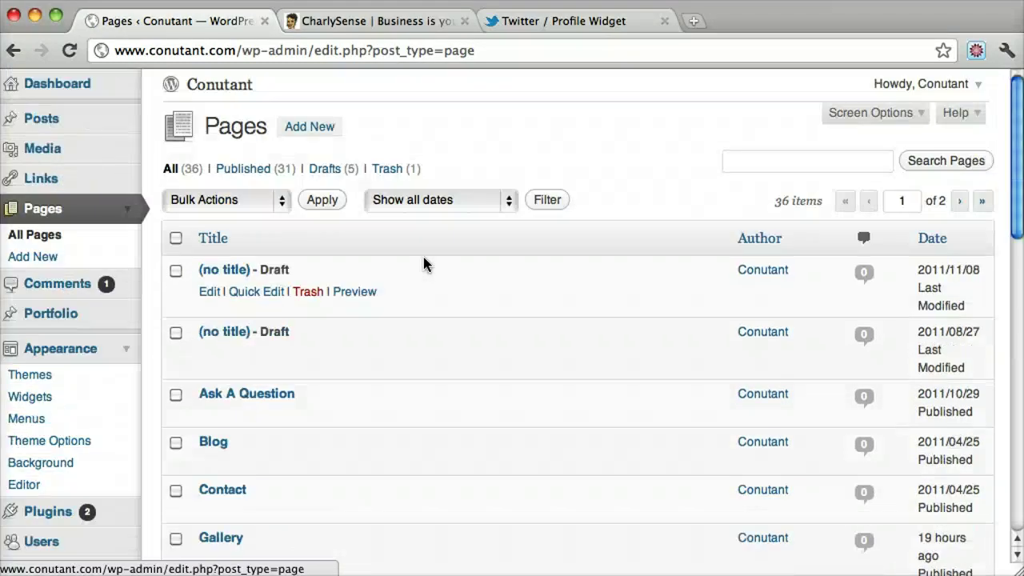
pyautogui.click(307, 127)
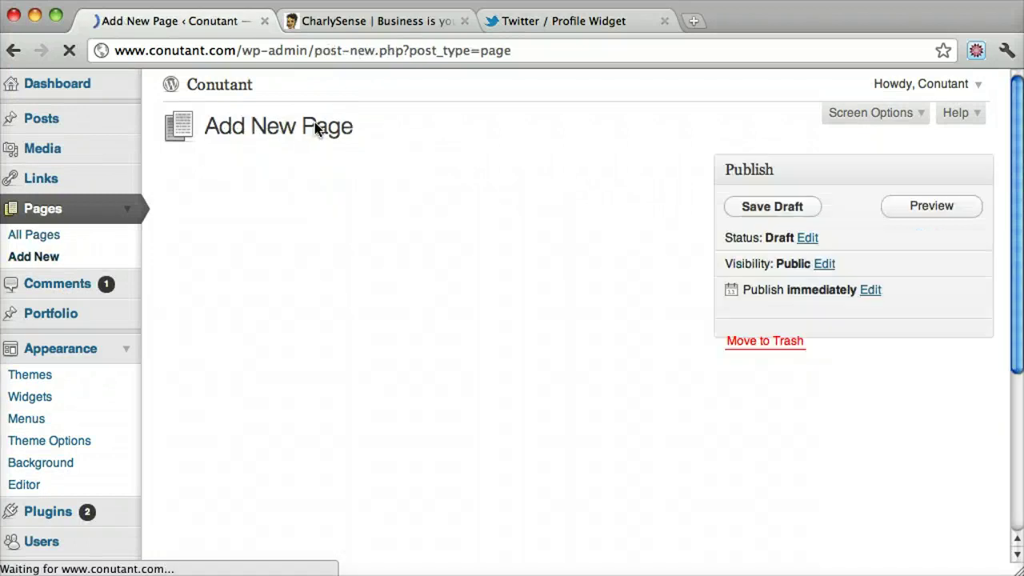
pyautogui.click(272, 177)
pyautogui.write('Twitter Widget')
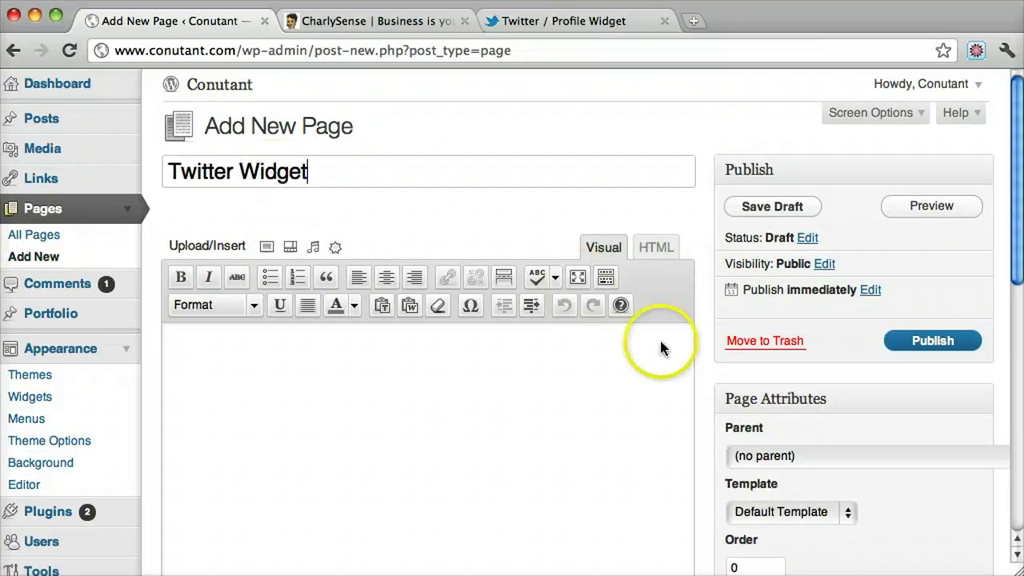
# Set the page template to Page with Sidebar and publish the page.
pyautogui.scroll(-2, 668, 352)
pyautogui.click(823, 443)
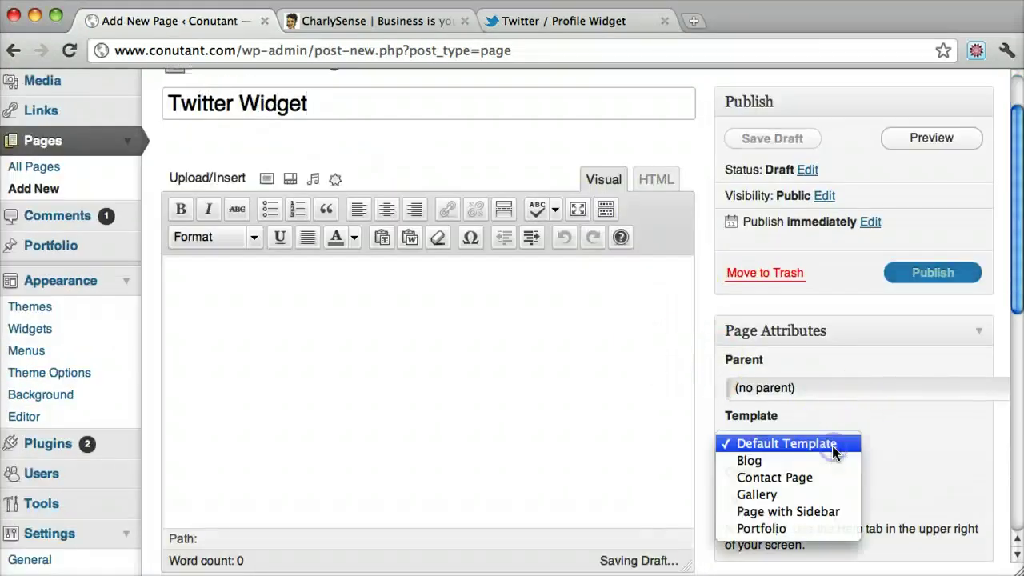
pyautogui.click(799, 511)
pyautogui.click(472, 351)
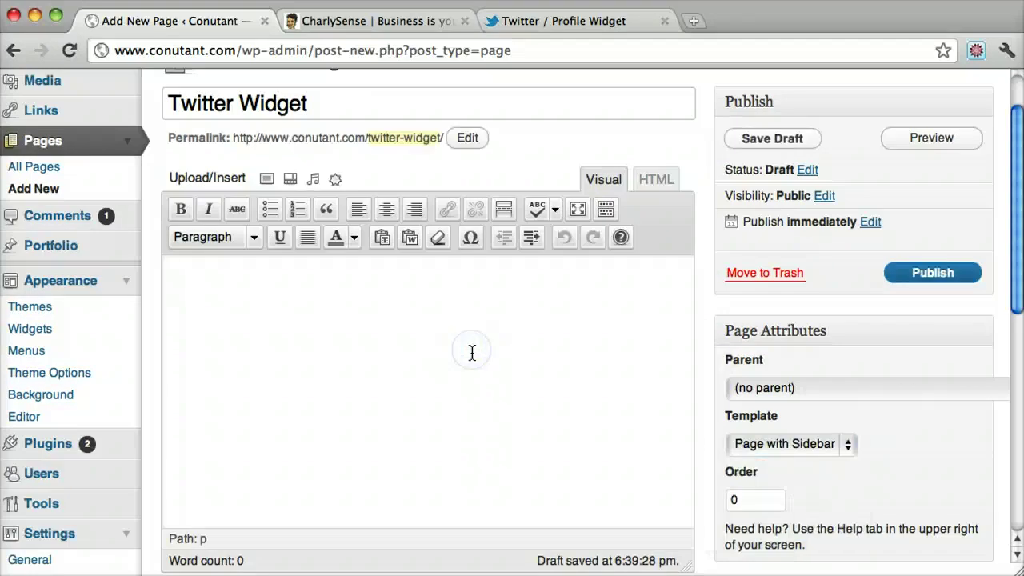
pyautogui.click(948, 273)
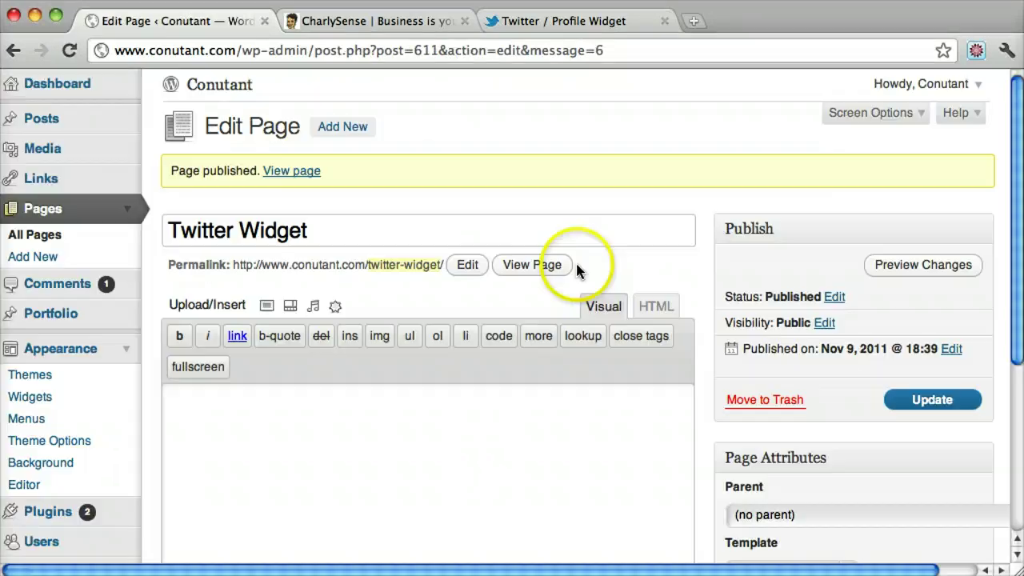
# View the live Twitter Widget page and check the conutant tweets in its sidebar.
pyautogui.click(533, 268)
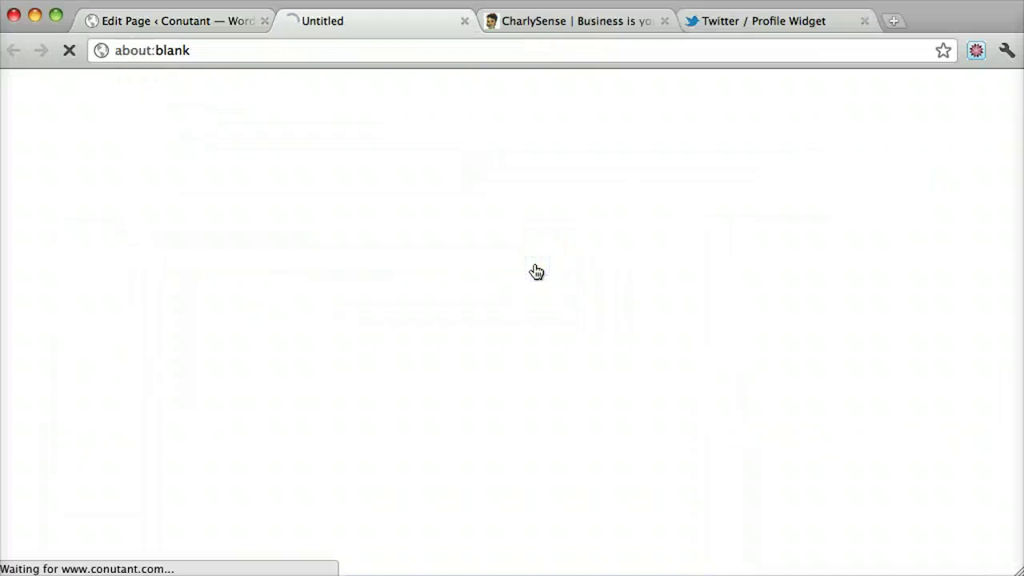
pyautogui.scroll(-5, 897, 252)
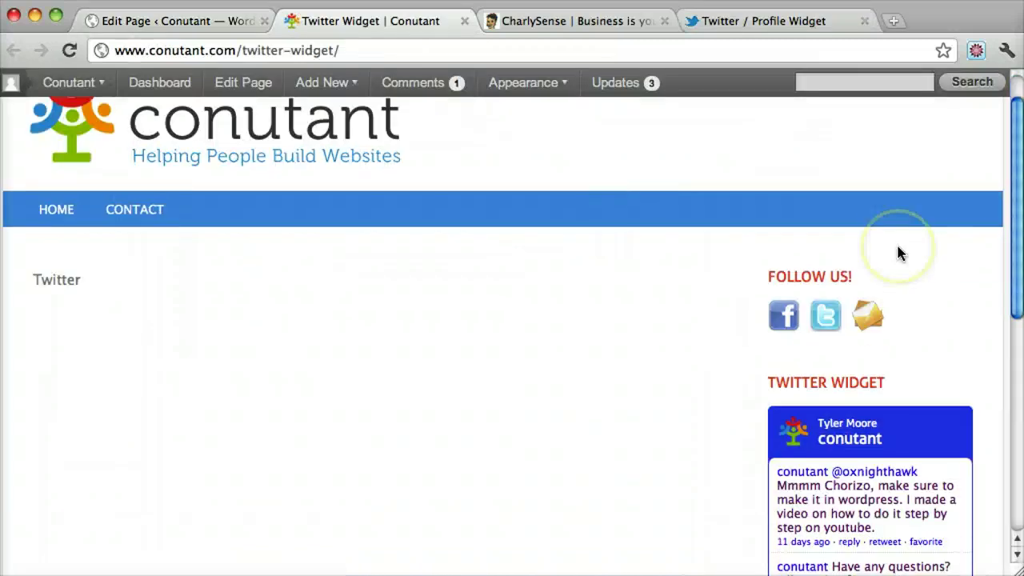
pyautogui.scroll(-2, 897, 252)
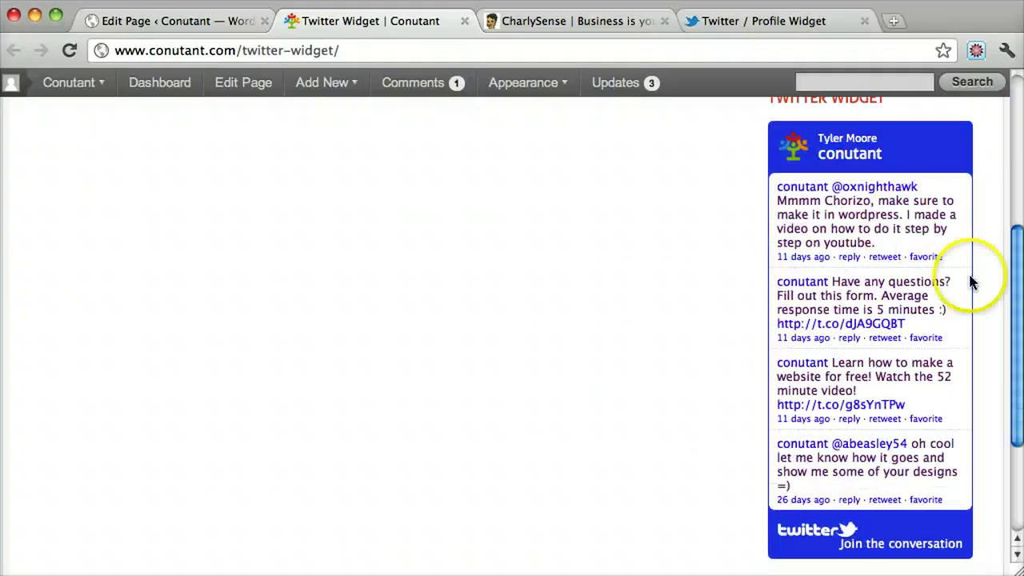
pyautogui.scroll(-5, 840, 391)
pyautogui.scroll(10, 837, 389)
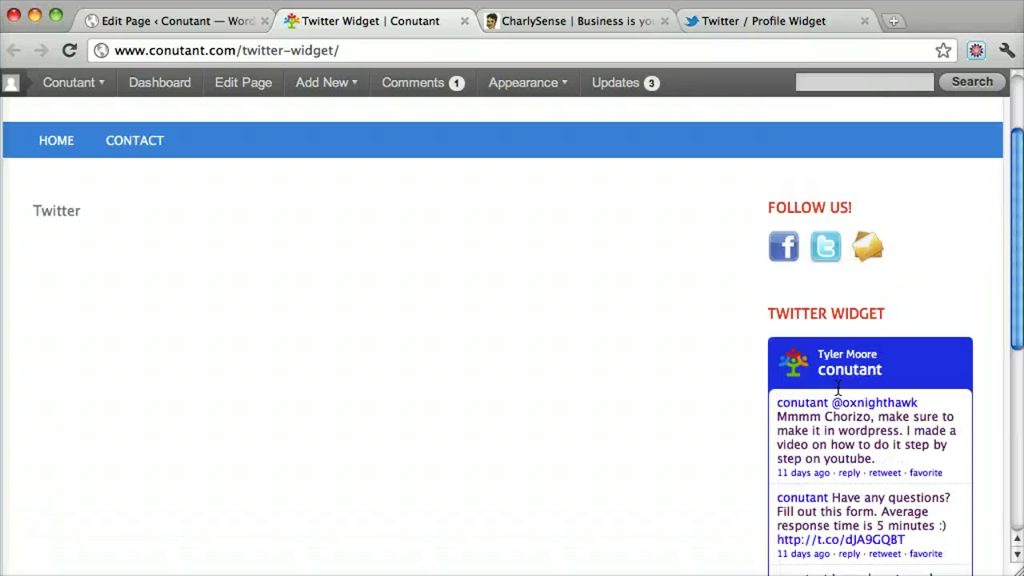